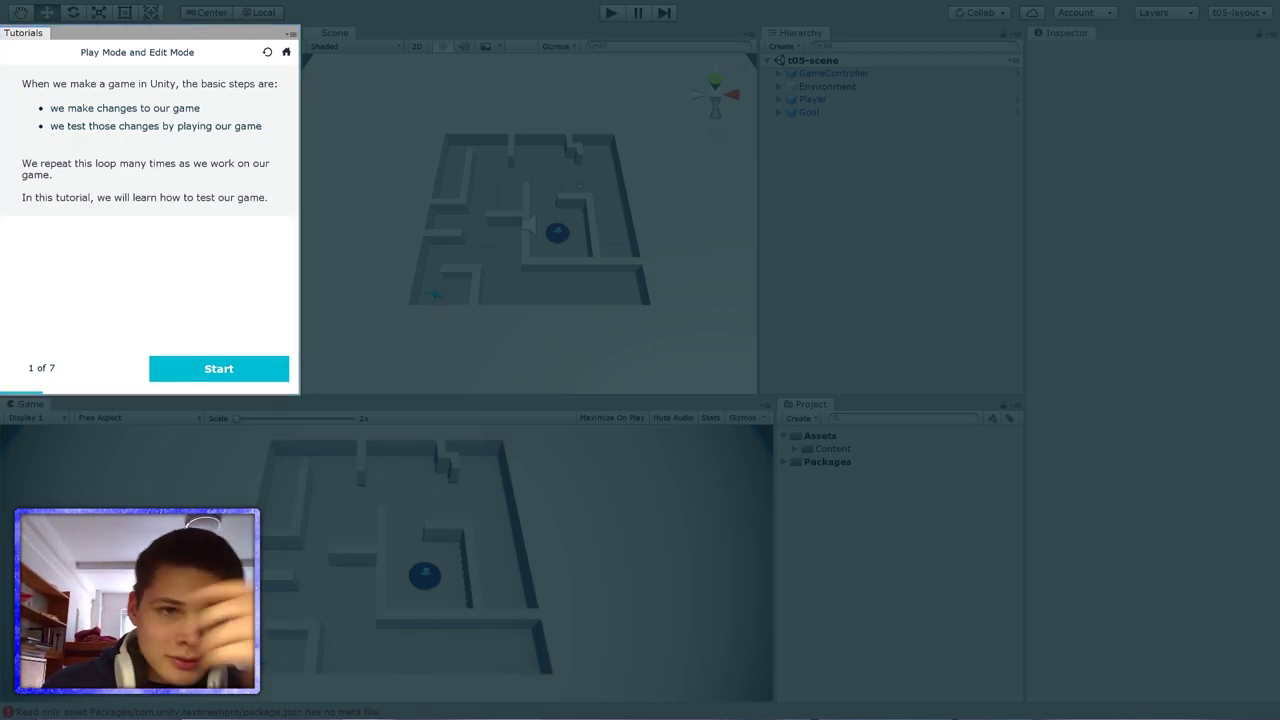
- Work through the Play Mode and Edit Mode tutorial, leaving Play Mode and continuing past its exit task
{"action": "left_click", "coordinate": [222, 370]}
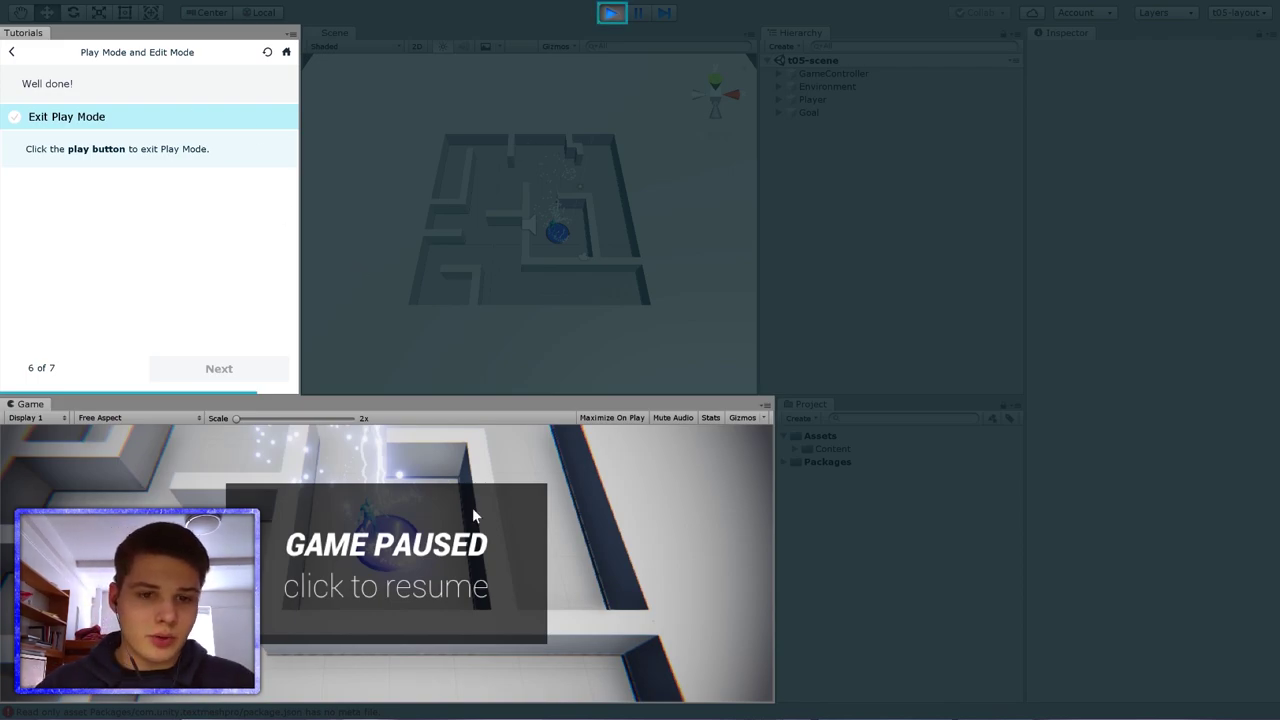
{"action": "left_click", "coordinate": [610, 14]}
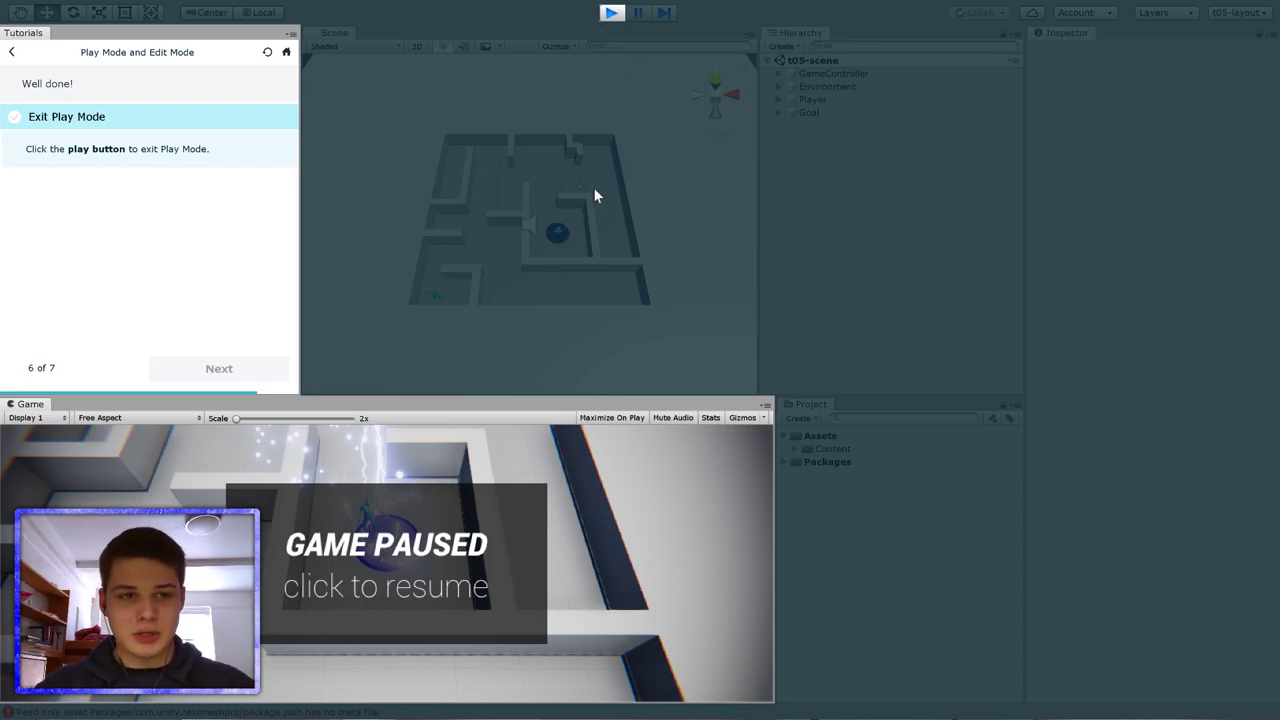
{"action": "left_click", "coordinate": [611, 13]}
{"action": "left_click", "coordinate": [217, 368]}
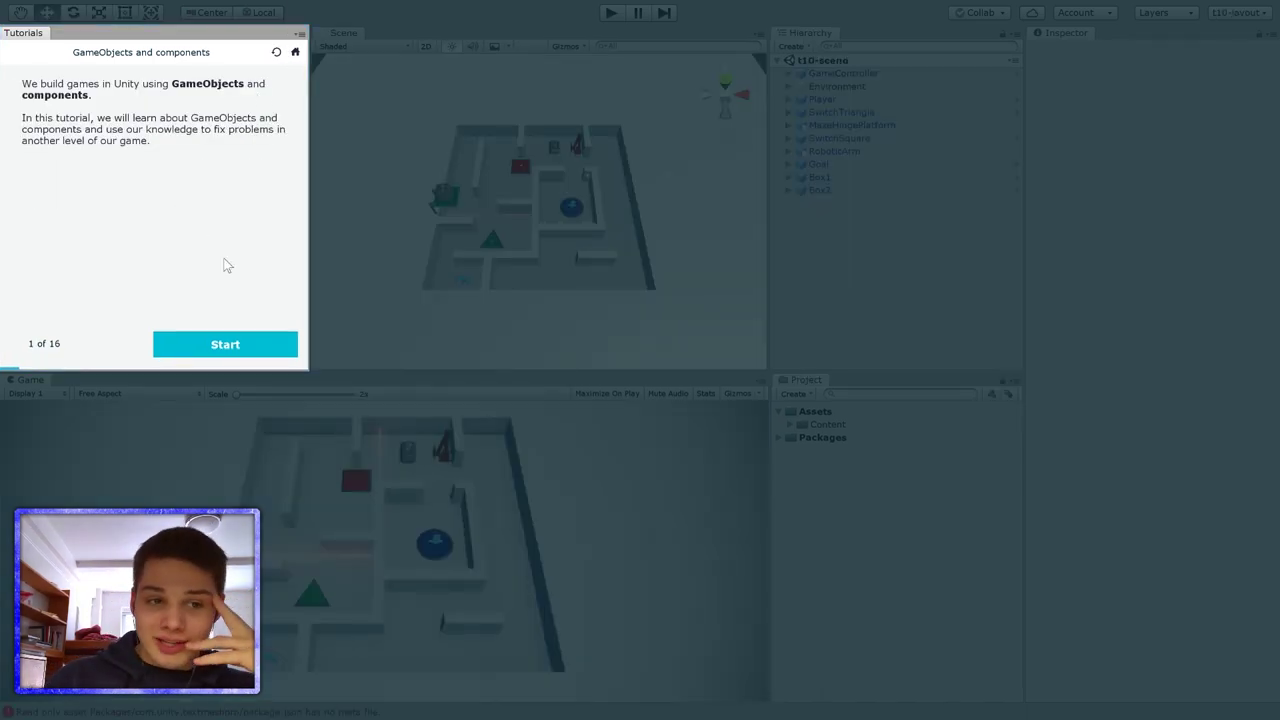
- Start the GameObjects and components tutorial, test its level in Play Mode, and continue past the second-laser exit task
{"action": "left_click", "coordinate": [240, 347]}
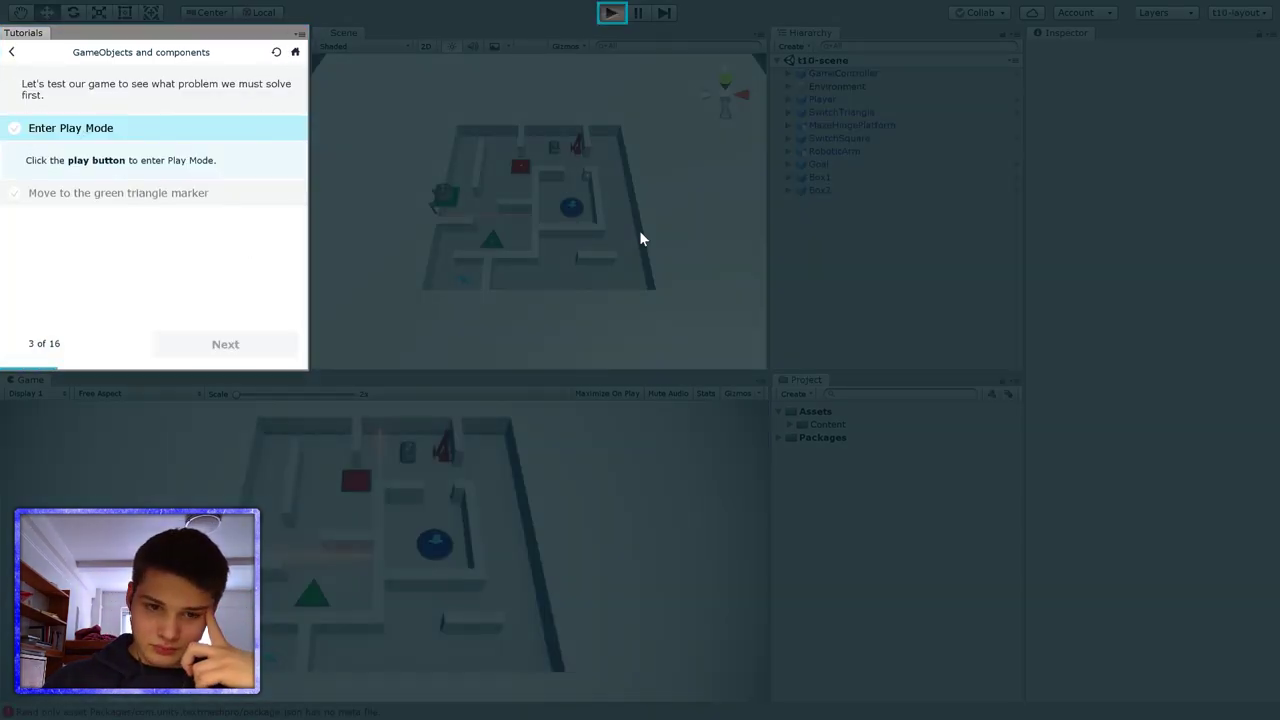
{"action": "left_click", "coordinate": [611, 12]}
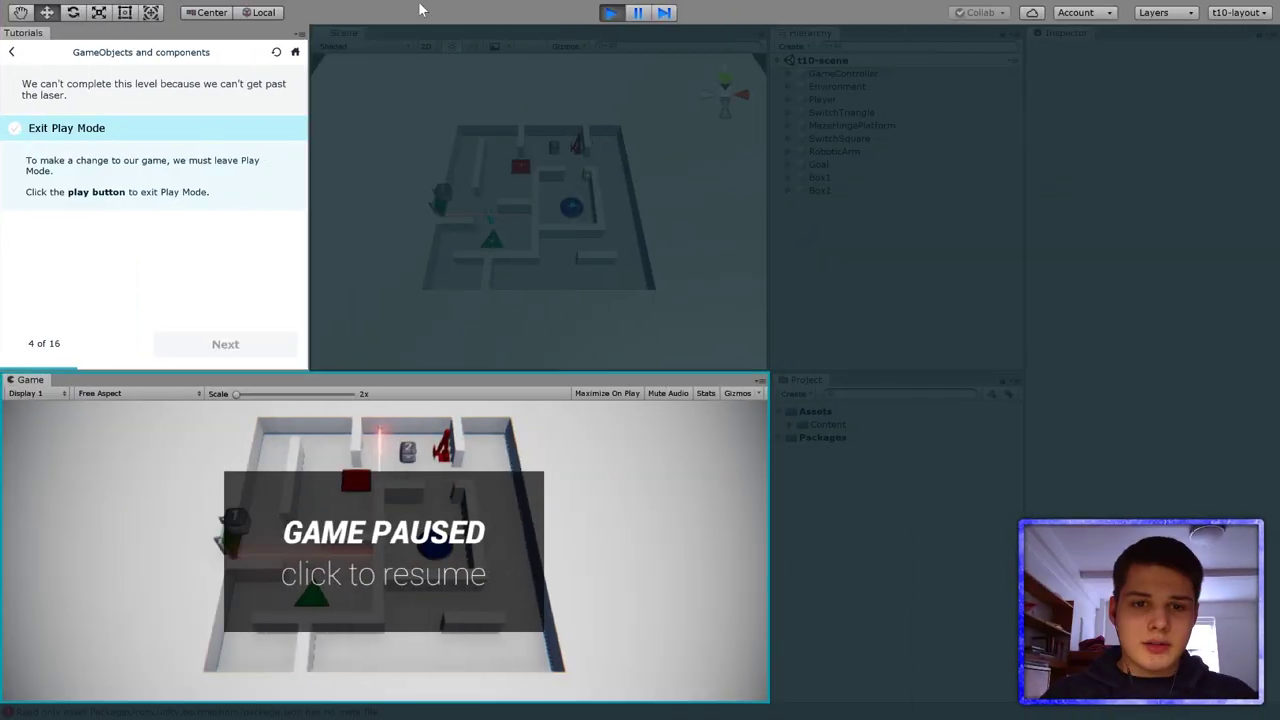
{"action": "left_click", "coordinate": [611, 12]}
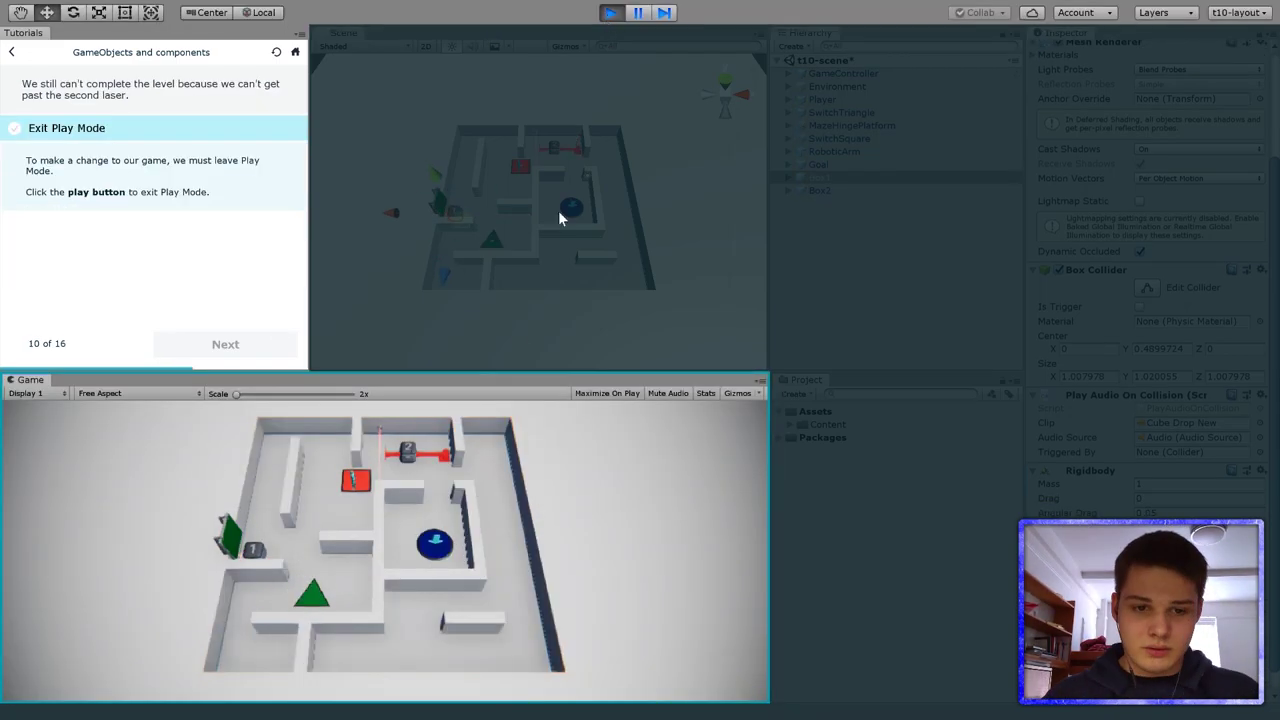
{"action": "left_click", "coordinate": [611, 12]}
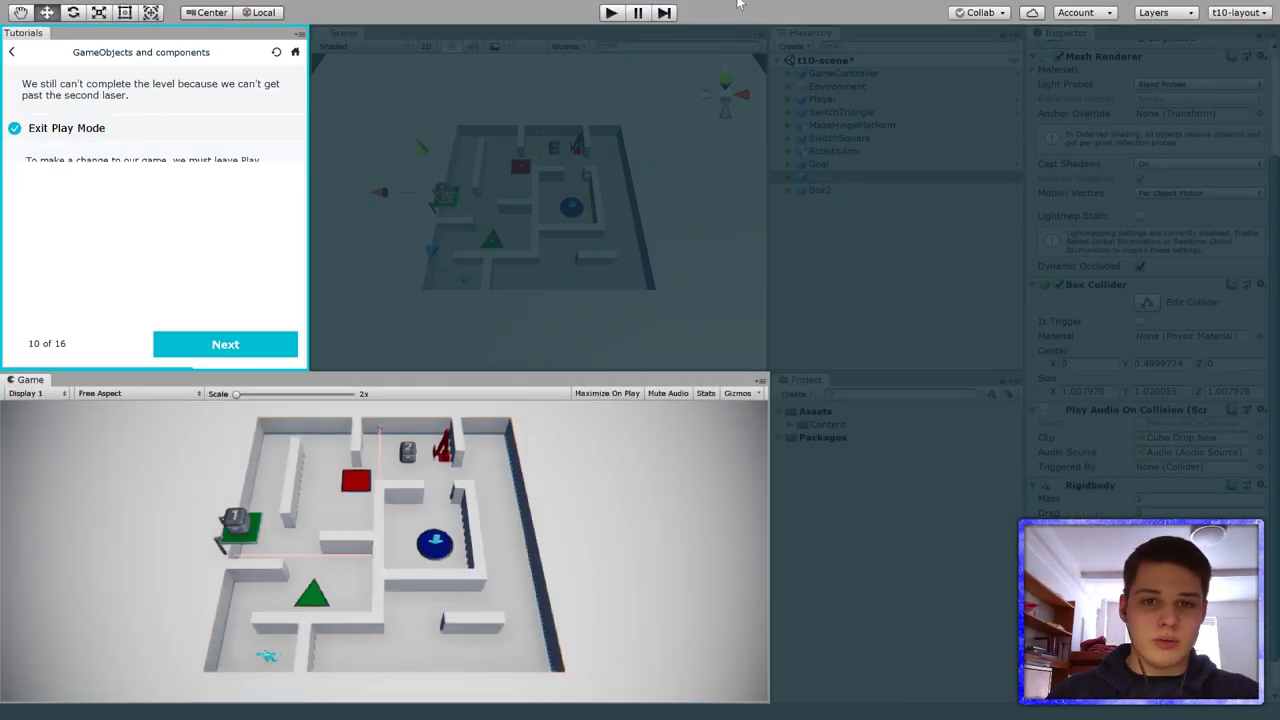
{"action": "left_click", "coordinate": [225, 344]}
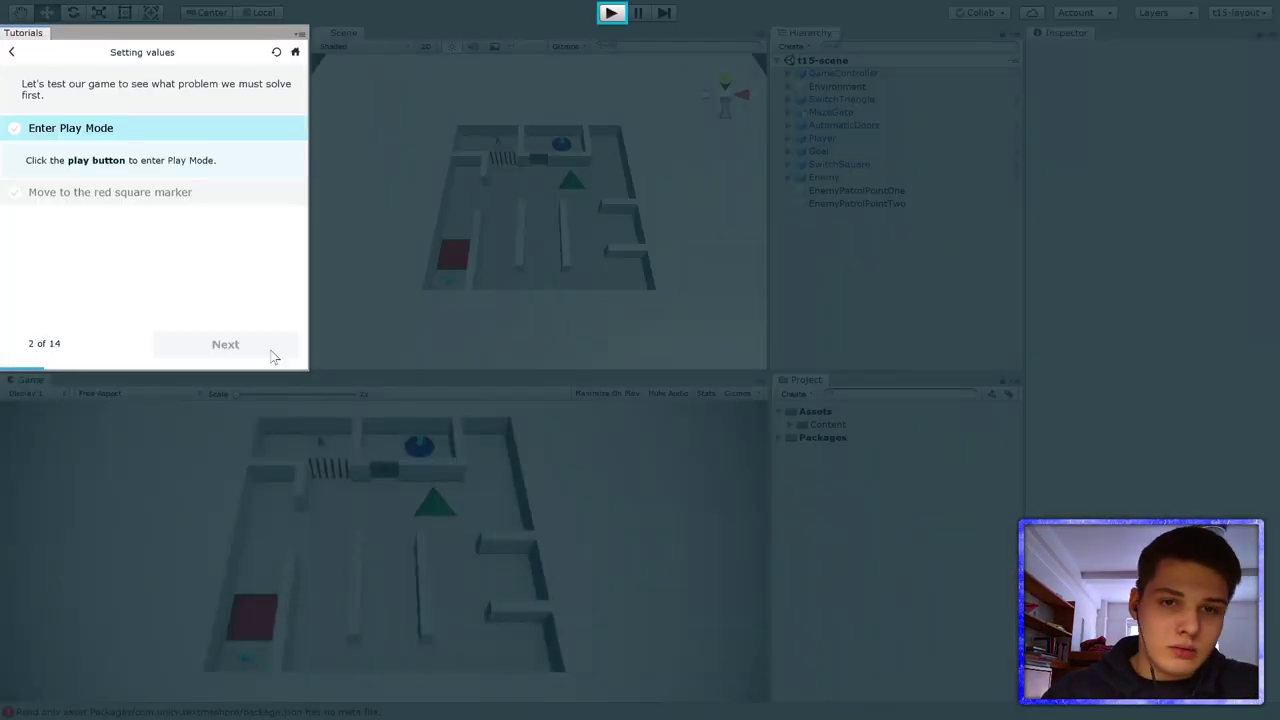
- Test the Setting values tutorial level in Play Mode, first as supplied and again with the Enemy change
{"action": "left_click", "coordinate": [611, 12]}
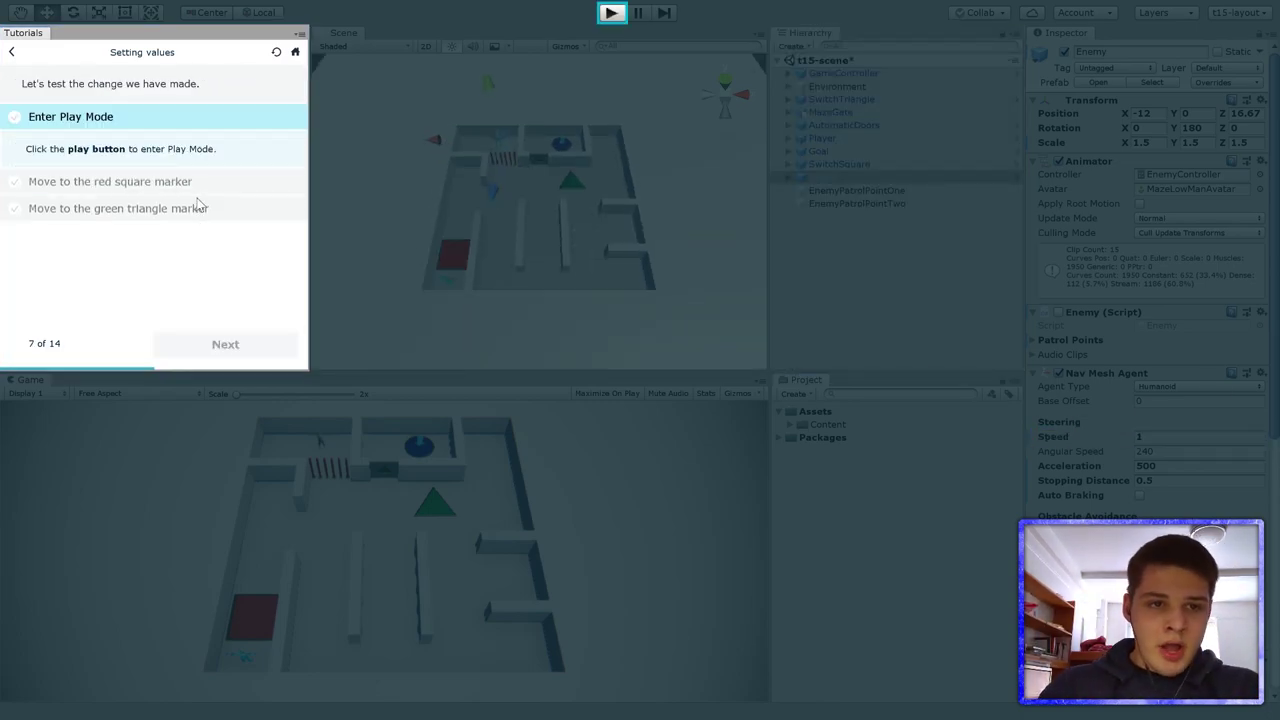
{"action": "left_click", "coordinate": [609, 13]}
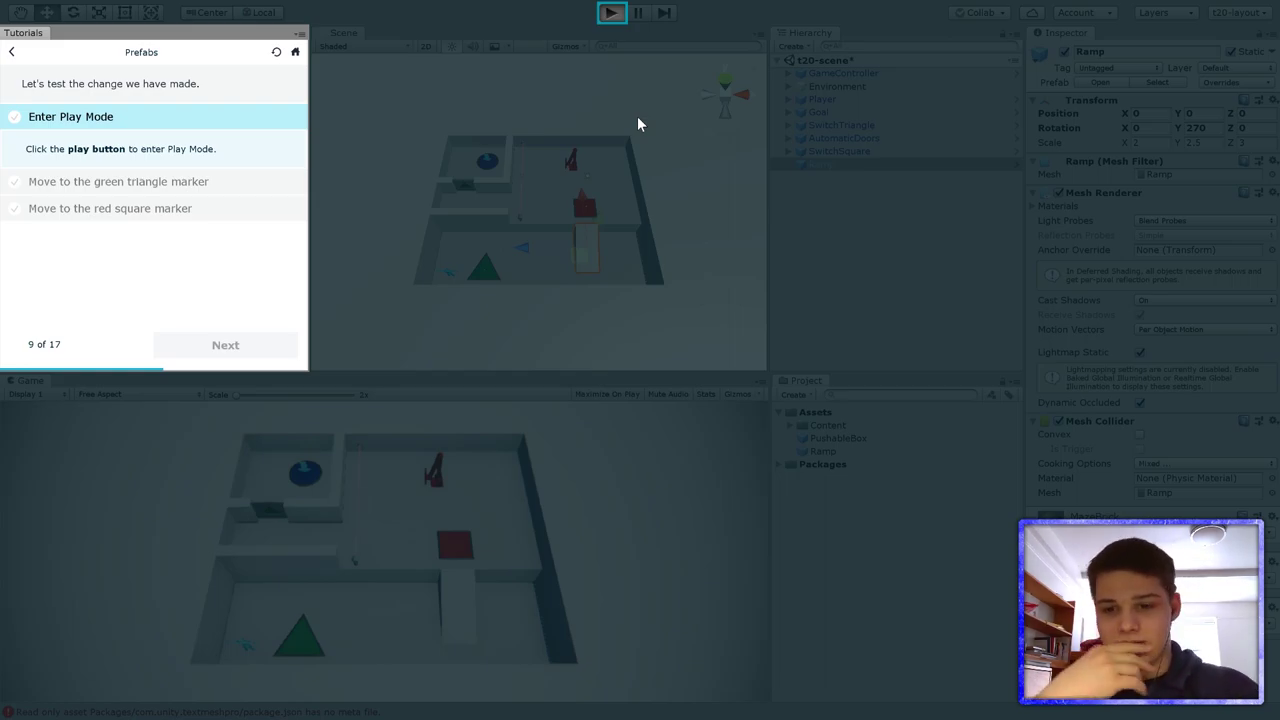
- Test the ramp in the Prefabs tutorial level by moving the player in Play Mode, and exit Play Mode
{"action": "key", "text": "ctrl+p"}
{"action": "key", "text": "w"}
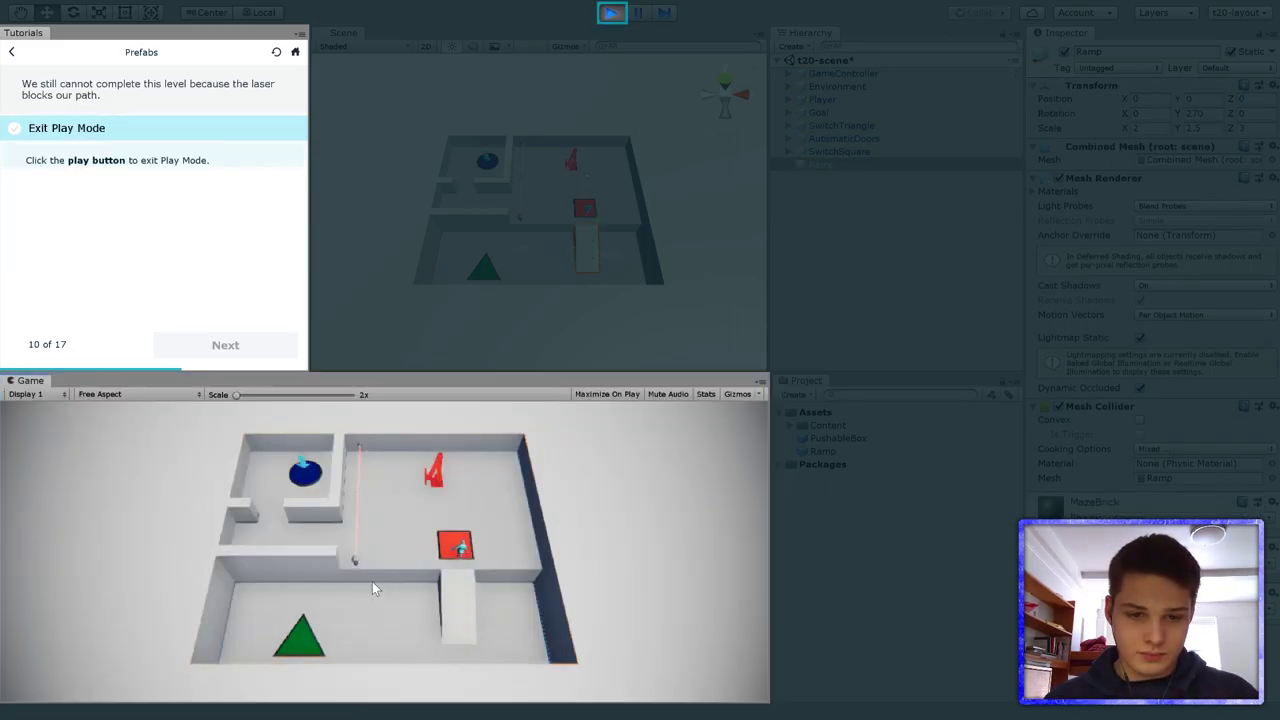
{"action": "left_click", "coordinate": [609, 12]}
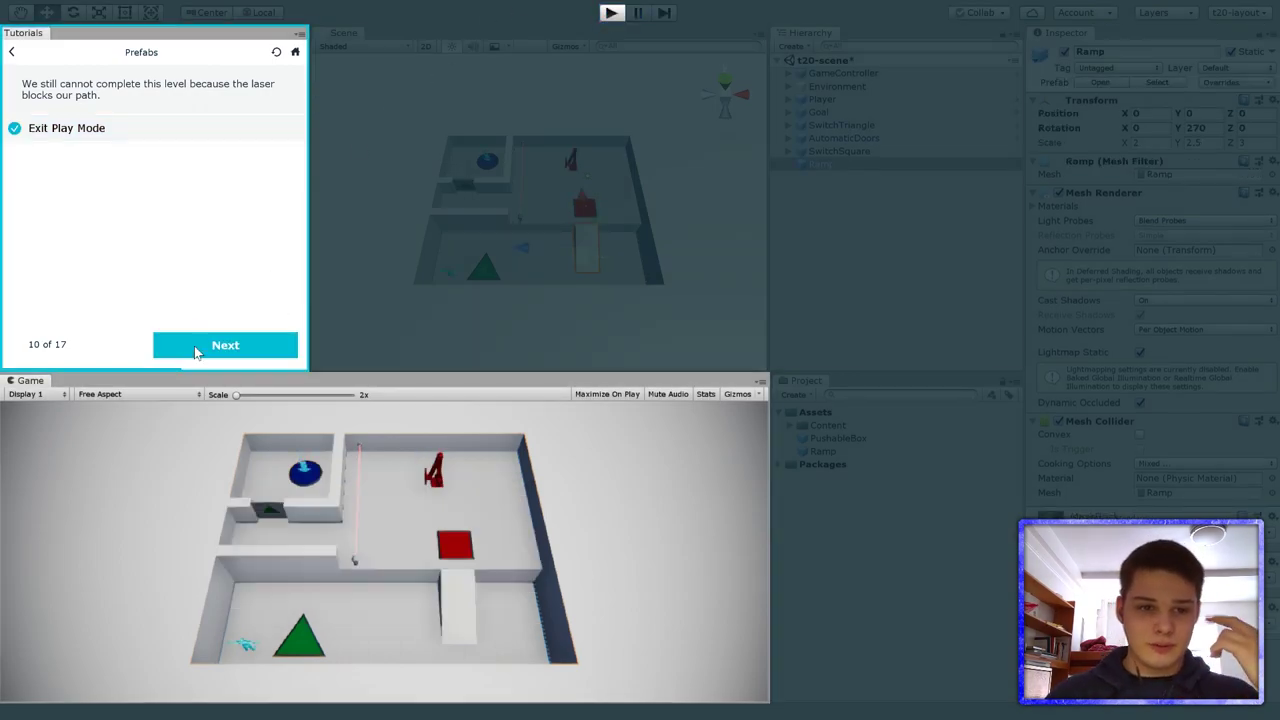
- Add an instance of the PushableBox prefab to the t20-scene hierarchy and continue the Prefabs tutorial
{"action": "left_click", "coordinate": [222, 345]}
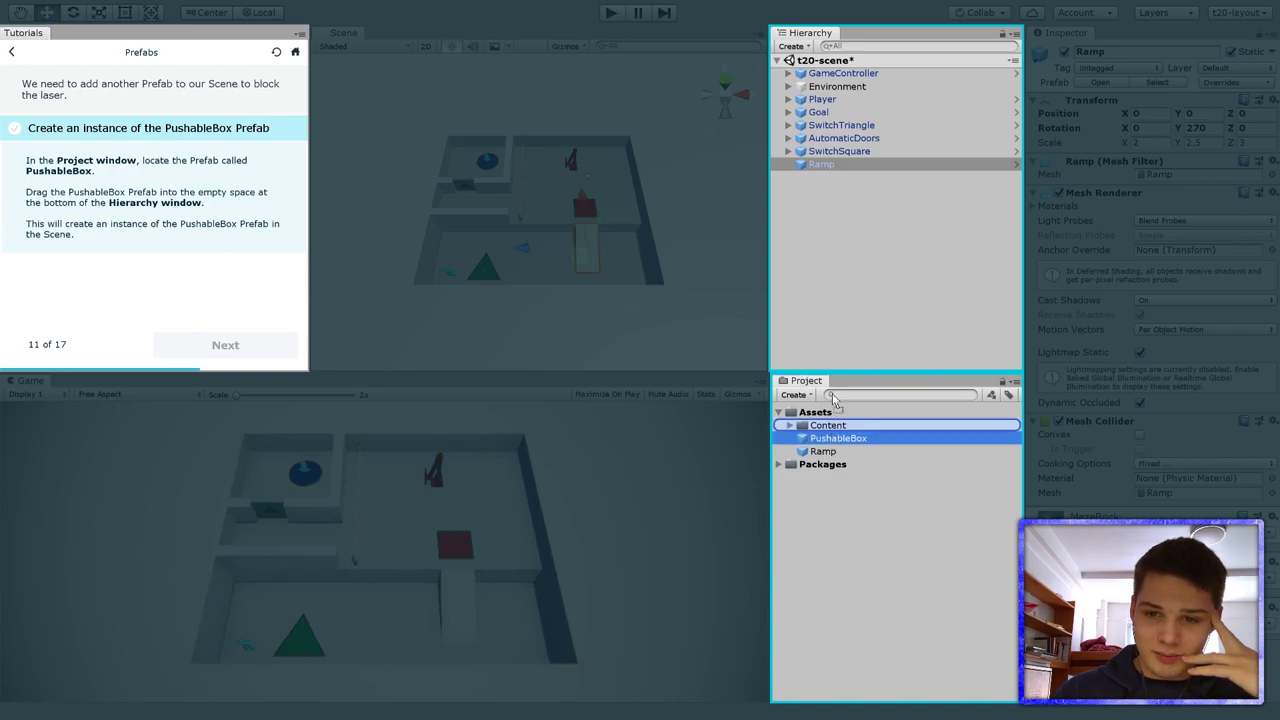
{"action": "left_click_drag", "start_coordinate": [838, 438], "coordinate": [840, 263]}
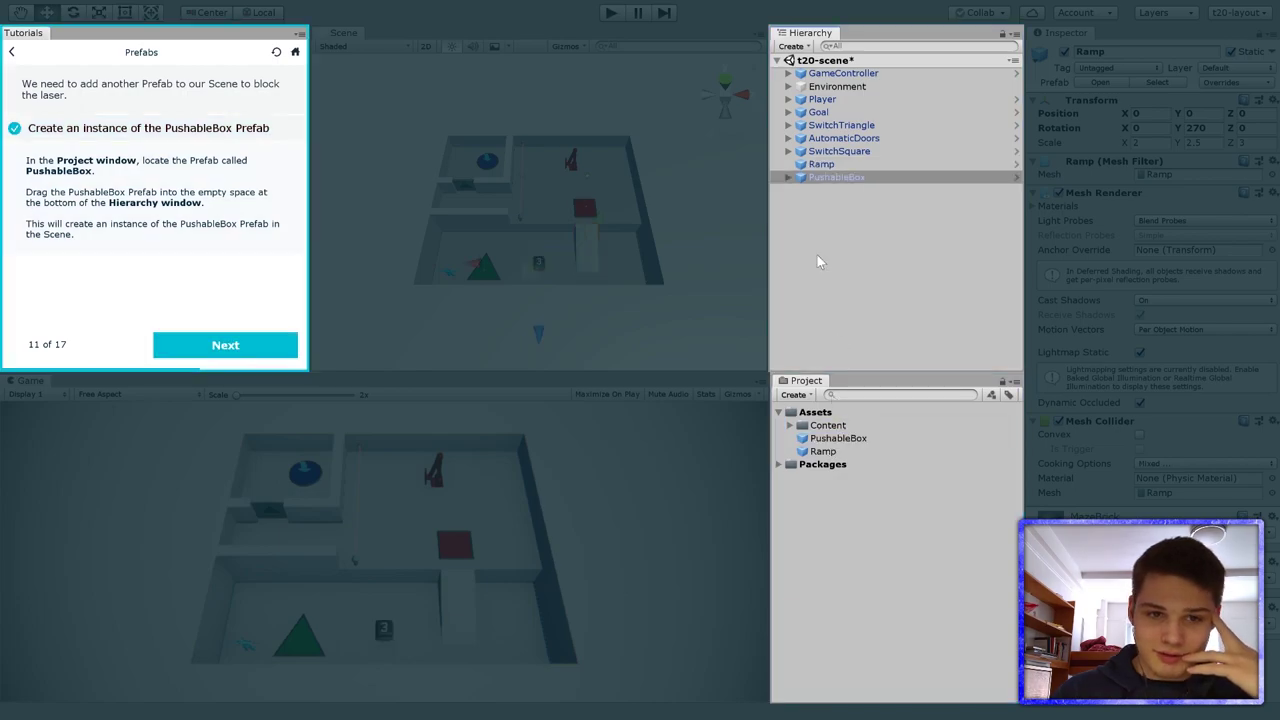
{"action": "left_click", "coordinate": [215, 346]}
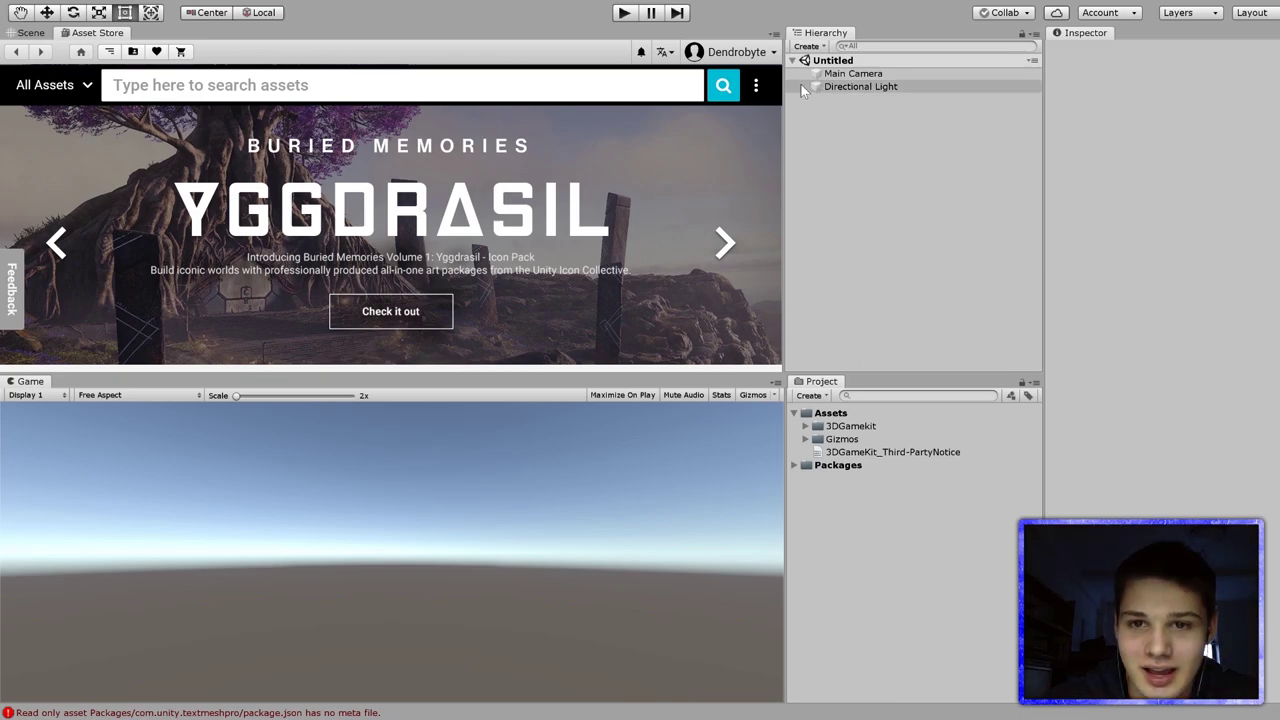
- Look around the untitled scene of the 3D Game Kit project and run it in Play Mode
{"action": "left_click", "coordinate": [31, 33]}
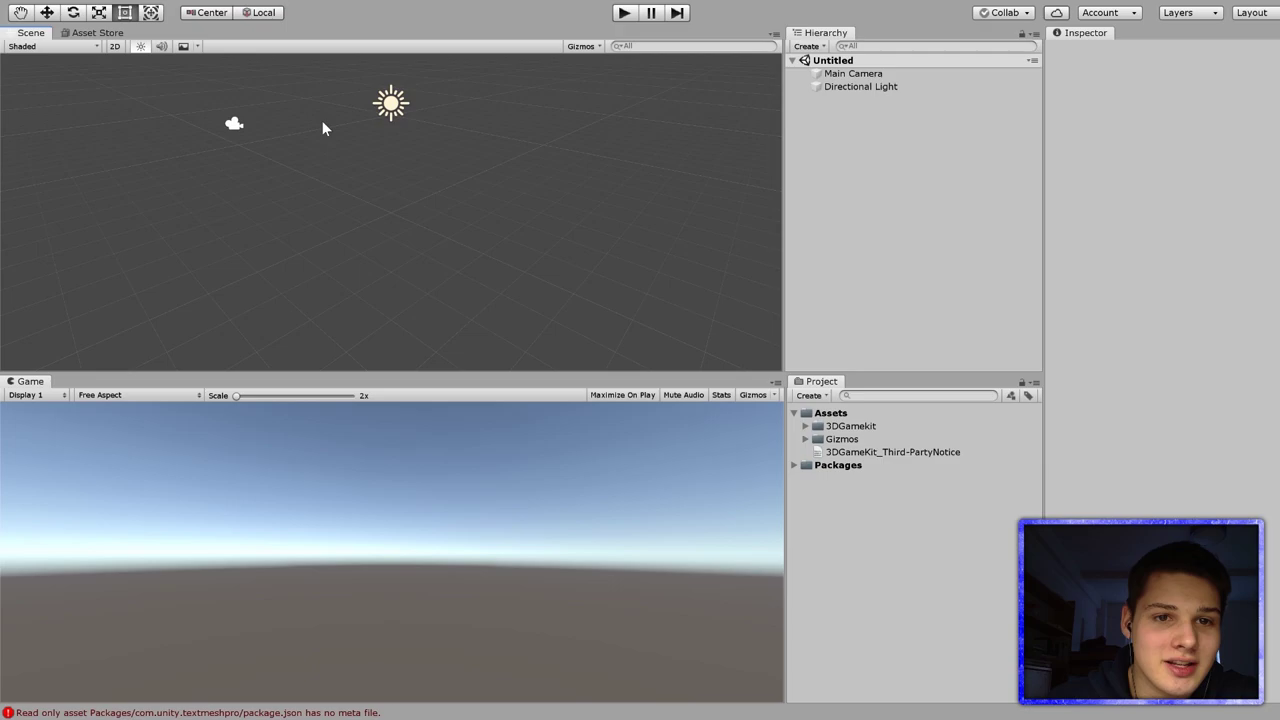
{"action": "left_click_drag", "start_coordinate": [332, 114], "coordinate": [498, 144]}
{"action": "middle_click_drag", "start_coordinate": [300, 106], "coordinate": [260, 190]}
{"action": "left_click", "coordinate": [624, 12]}
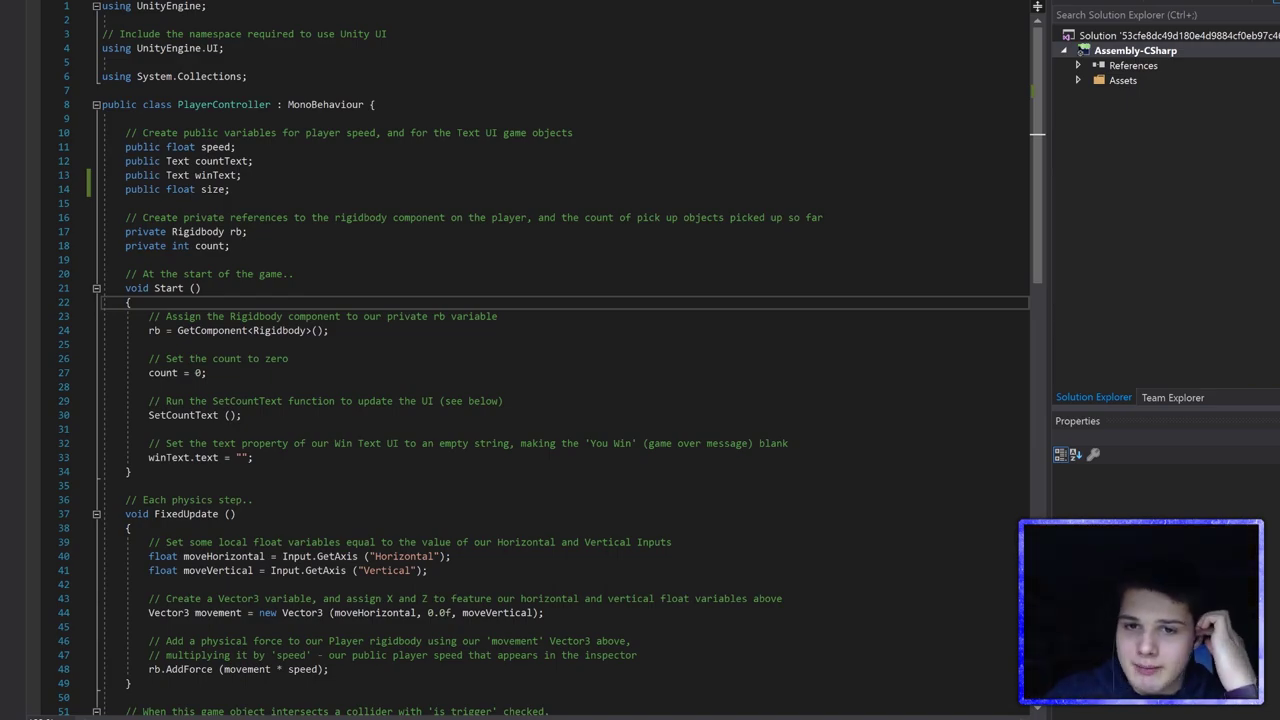
- Switch to Visual Studio and examine the PlayerController script, including its variable declarations, movement, pickup and count functions
{"action": "scroll", "coordinate": [560, 360], "scroll_direction": "down", "scroll_amount": 19}
{"action": "scroll", "coordinate": [560, 360], "scroll_direction": "up", "scroll_amount": 19}
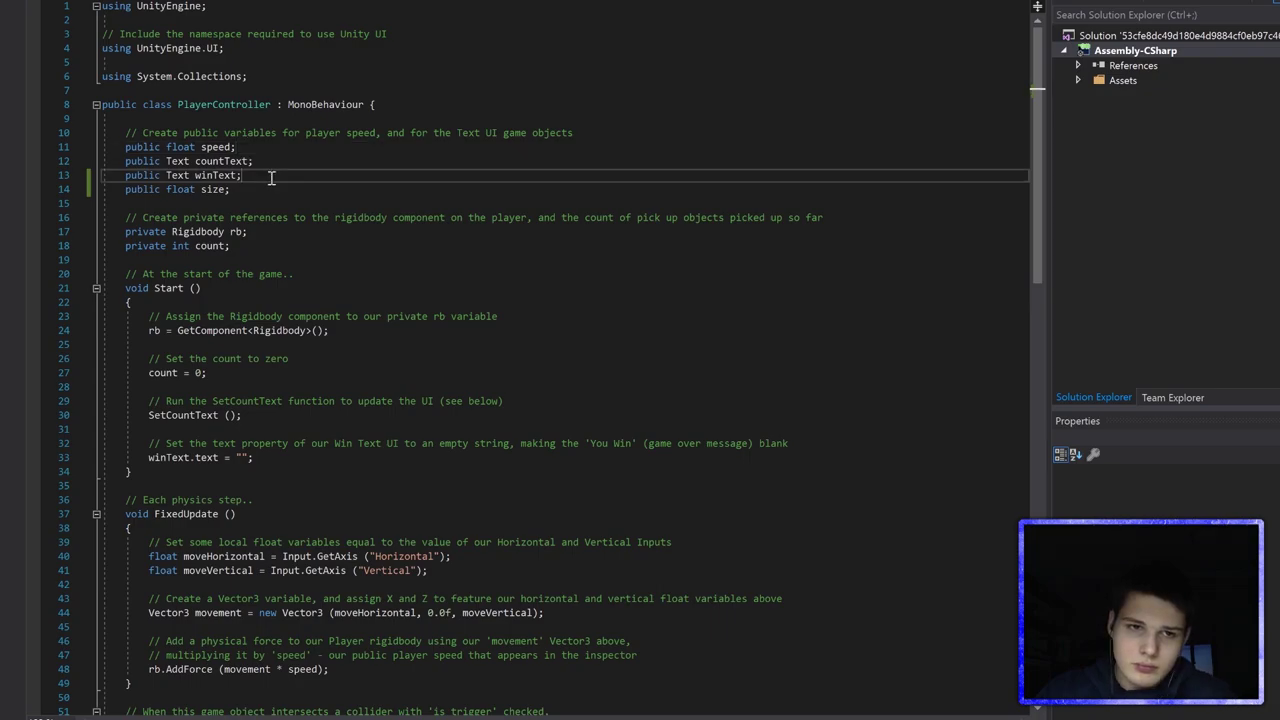
{"action": "left_click_drag", "start_coordinate": [230, 189], "coordinate": [70, 145]}
{"action": "left_click", "coordinate": [268, 146]}
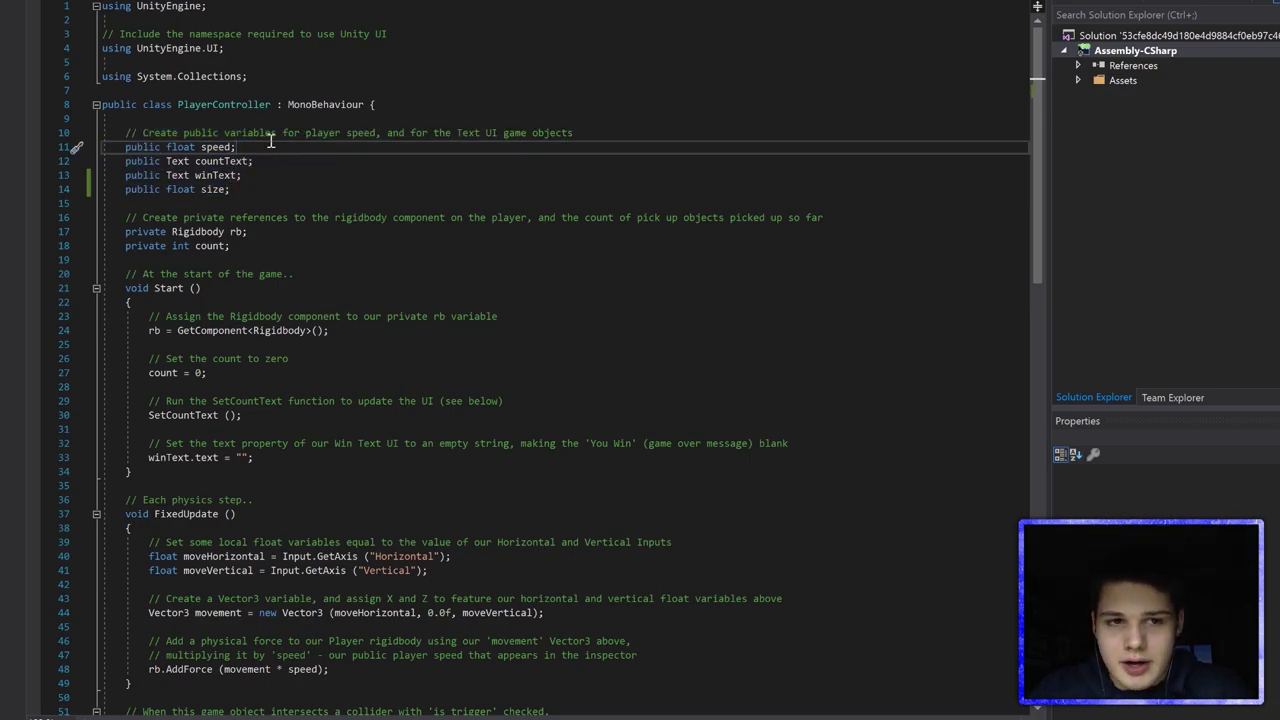
{"action": "scroll", "coordinate": [426, 250], "scroll_direction": "down", "scroll_amount": 9}
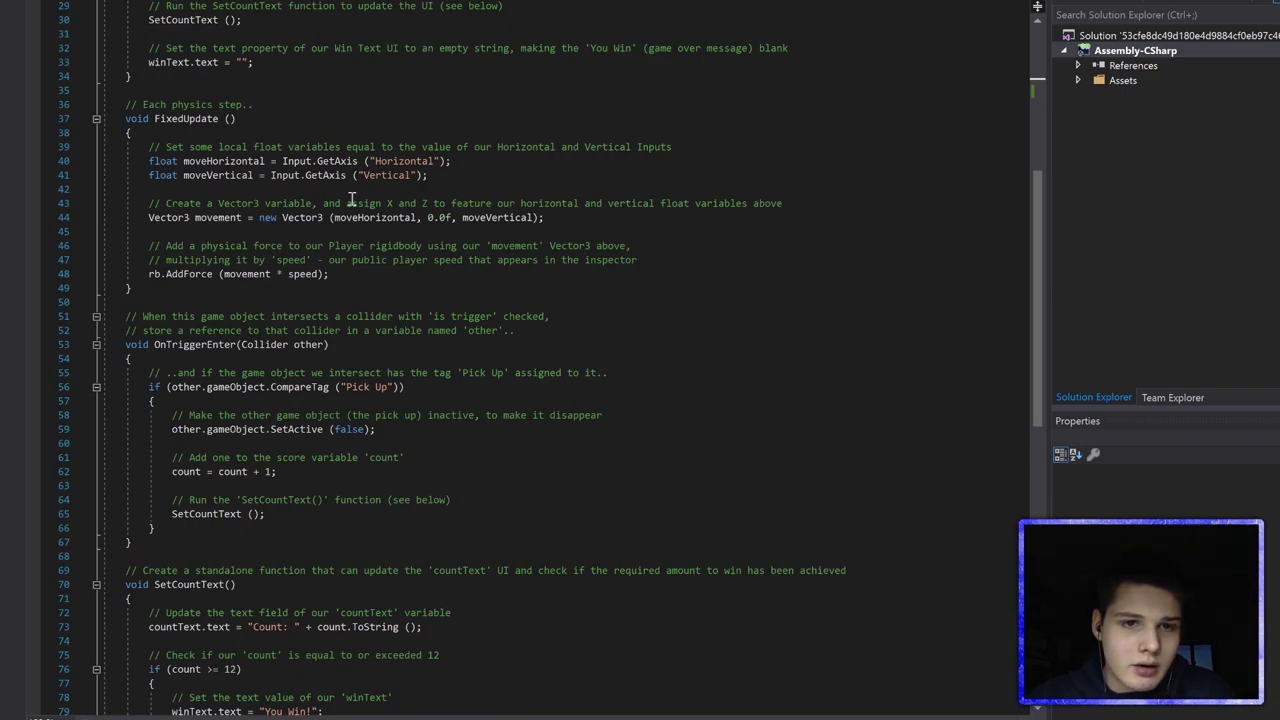
{"action": "scroll", "coordinate": [258, 554], "scroll_direction": "down", "scroll_amount": 7}
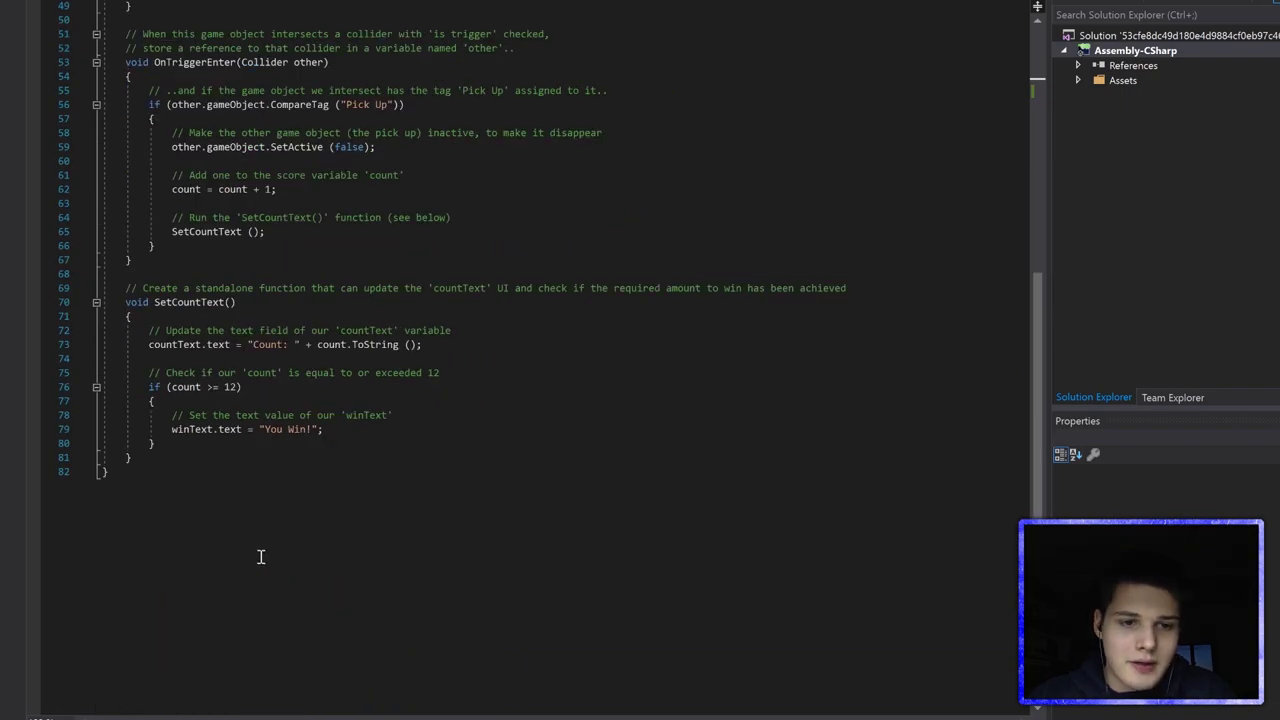
{"action": "scroll", "coordinate": [258, 554], "scroll_direction": "up", "scroll_amount": 17}
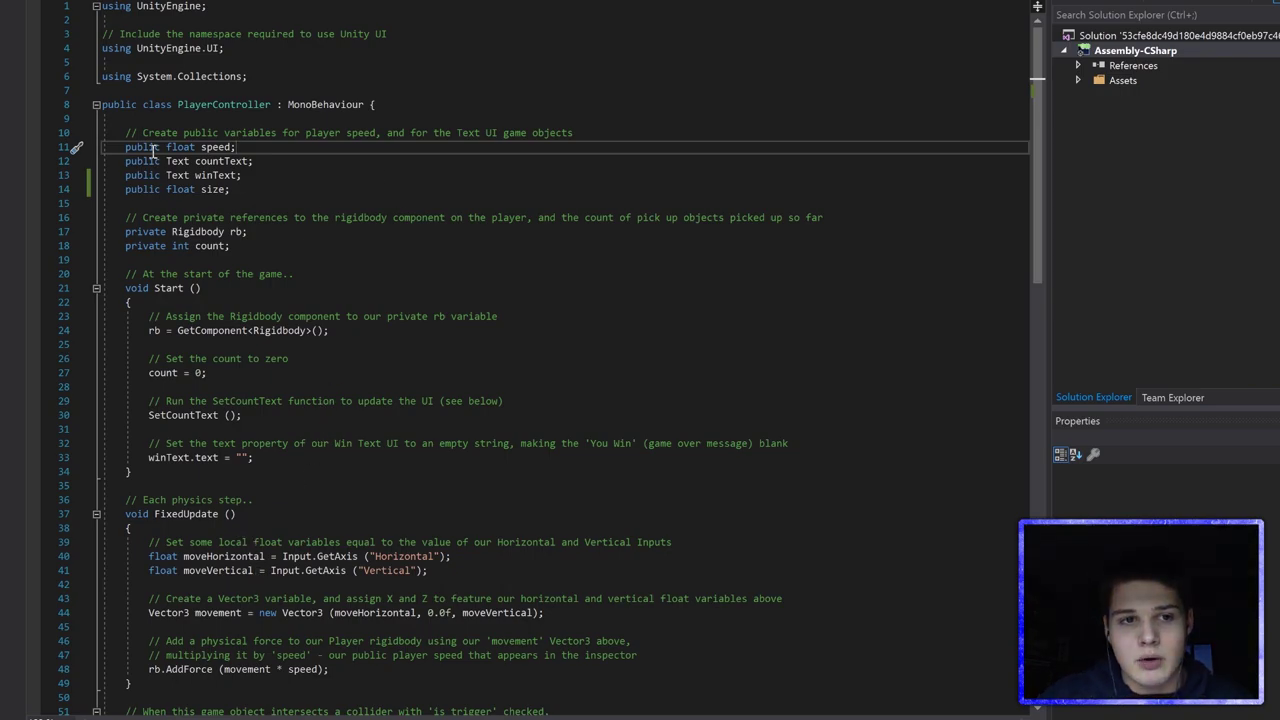
{"action": "left_click_drag", "start_coordinate": [125, 147], "coordinate": [457, 258]}
{"action": "left_click", "coordinate": [513, 273]}
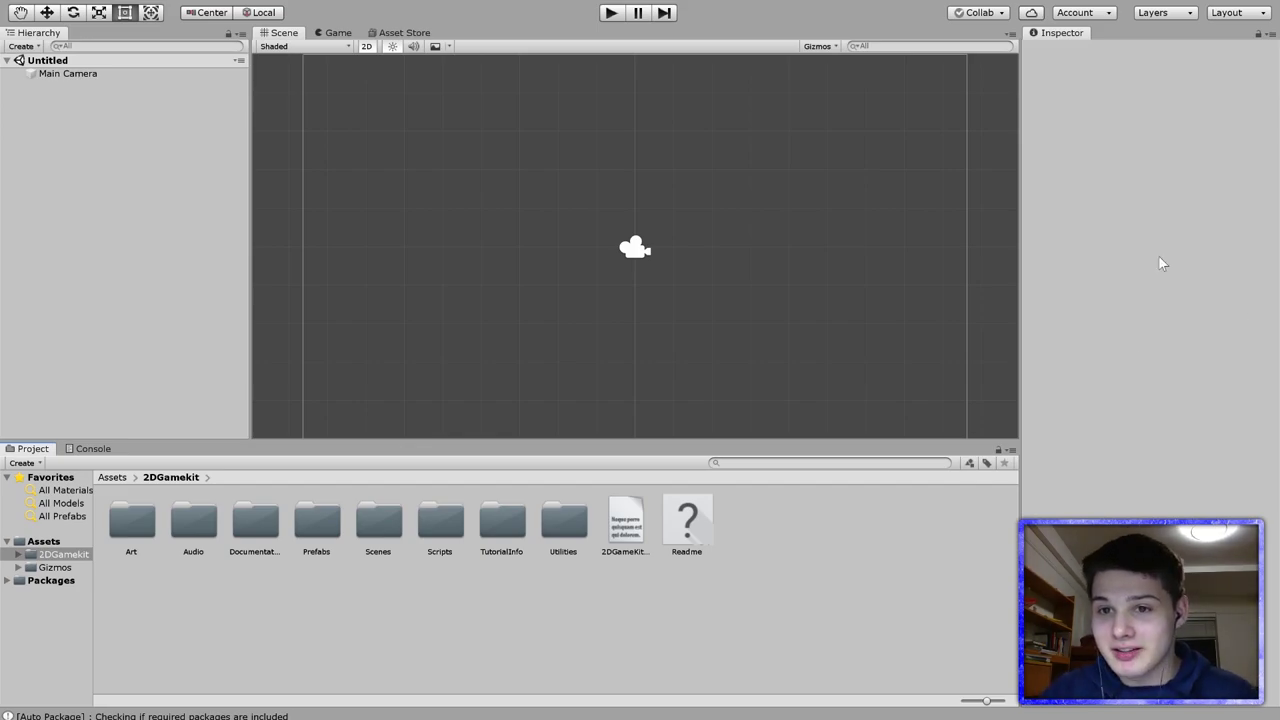
- View the Readme asset in the 2DGamekit folder and open the kit's manual
{"action": "left_click", "coordinate": [700, 545]}
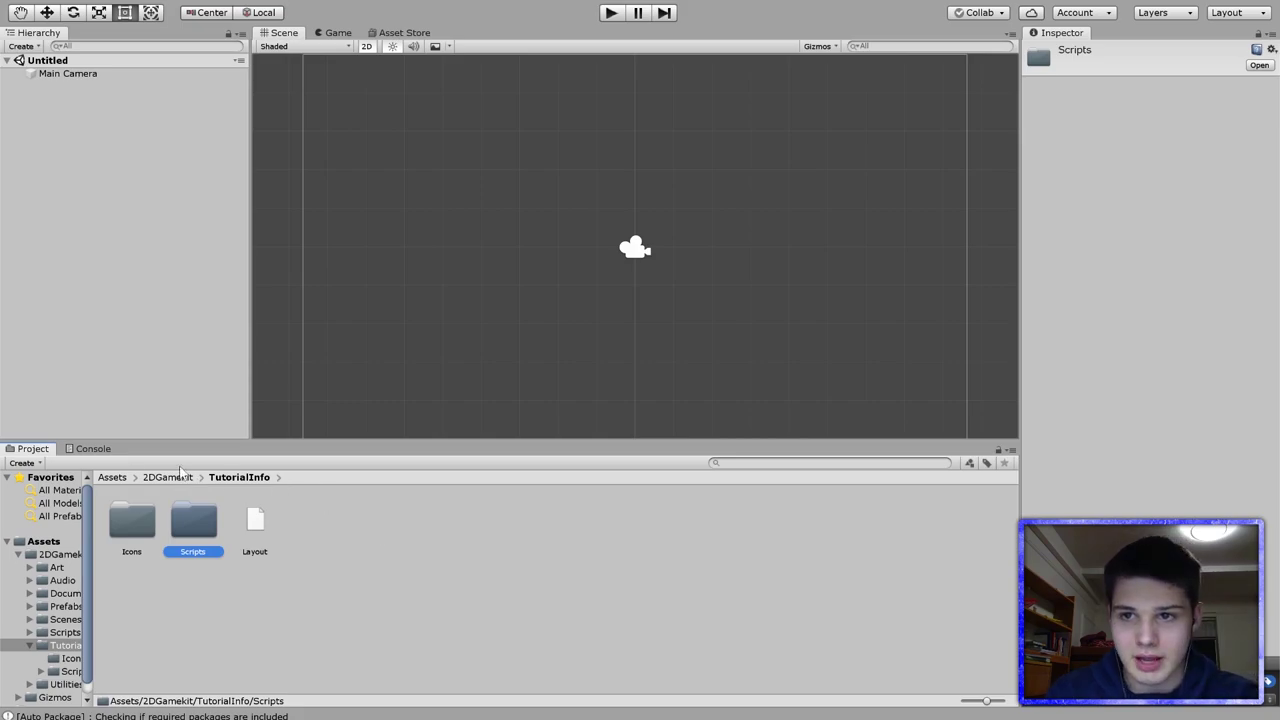
{"action": "left_click", "coordinate": [166, 478]}
{"action": "left_click", "coordinate": [686, 522]}
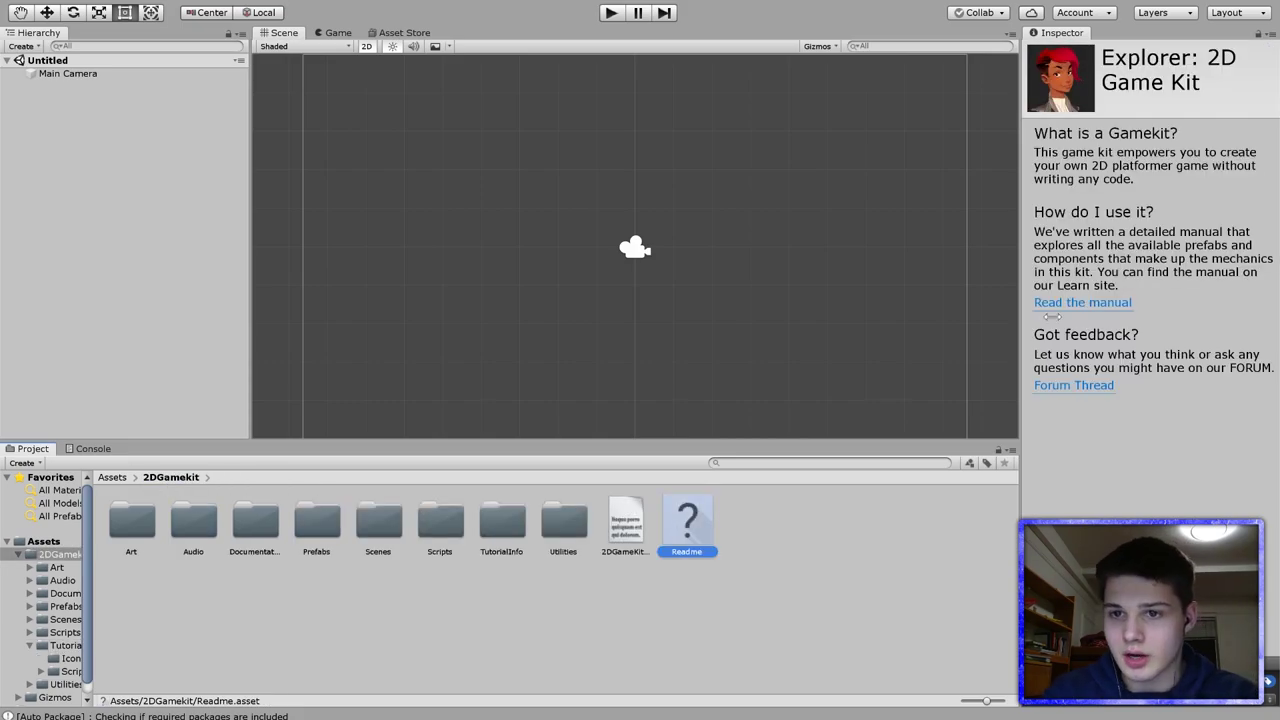
{"action": "left_click", "coordinate": [1091, 305]}
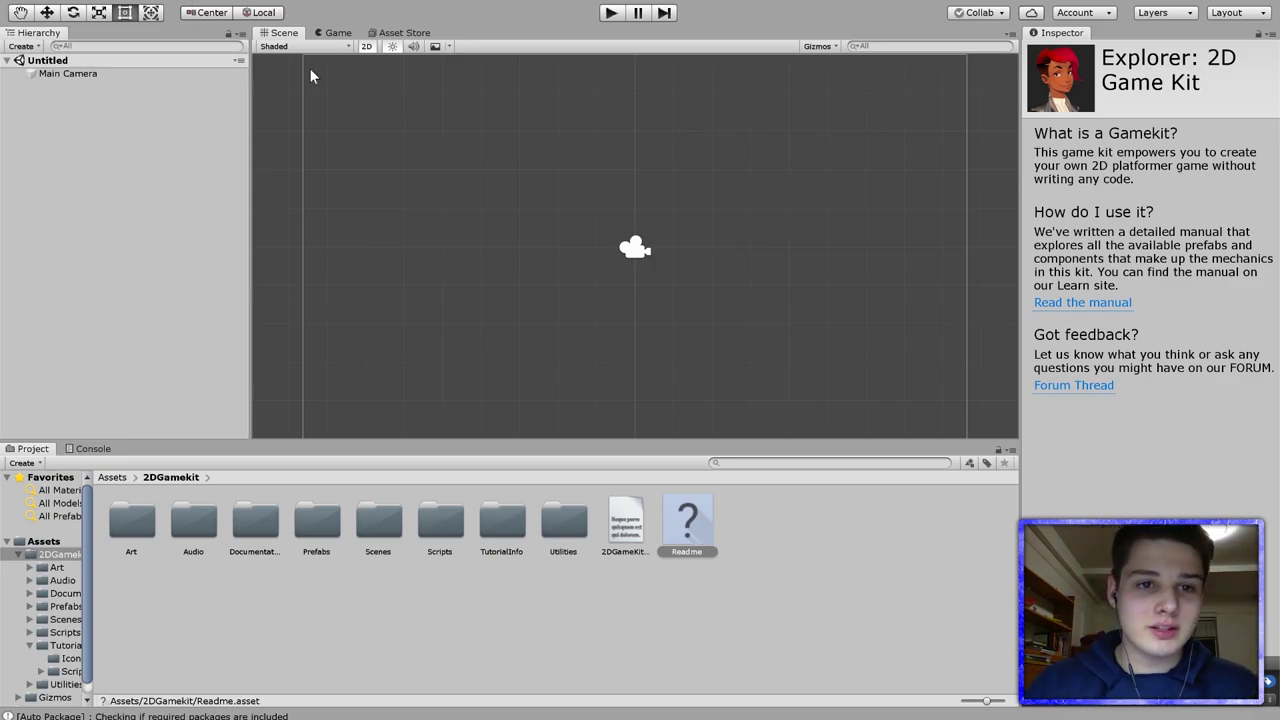
- Create a 2D Game Kit scene named NewScene
{"action": "left_click_drag", "start_coordinate": [284, 34], "coordinate": [286, 38]}
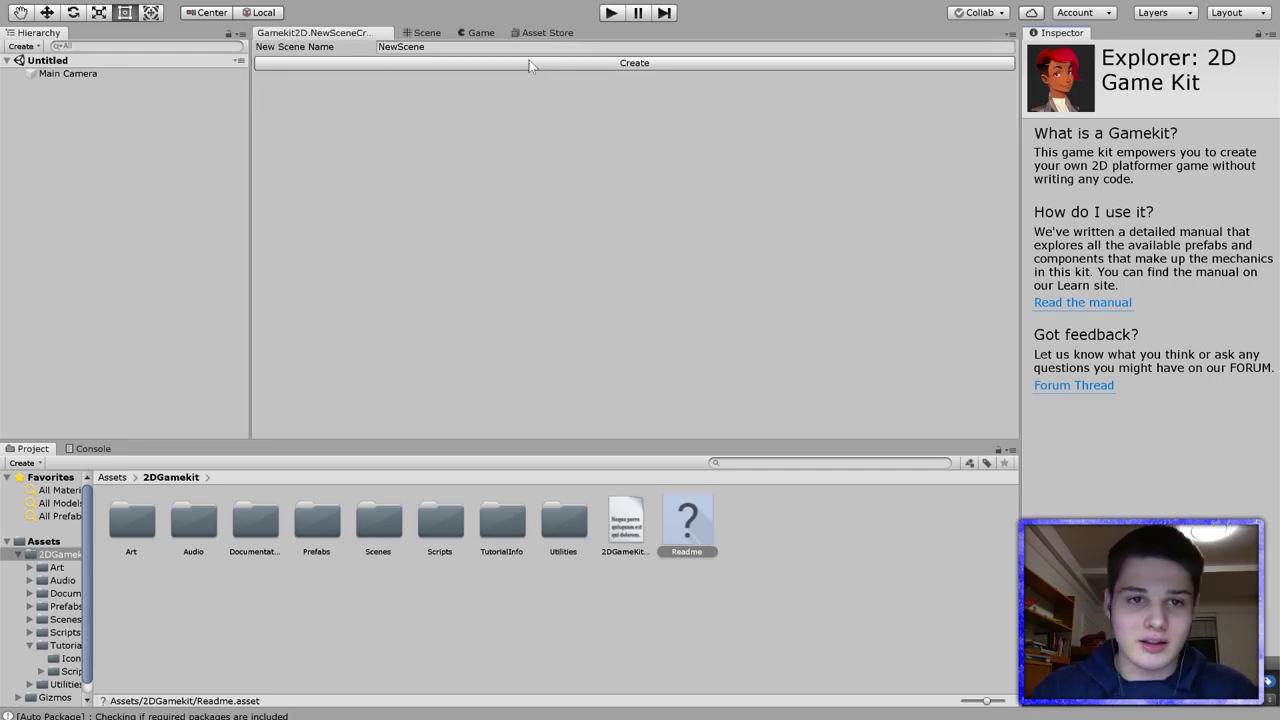
{"action": "key", "text": "q"}
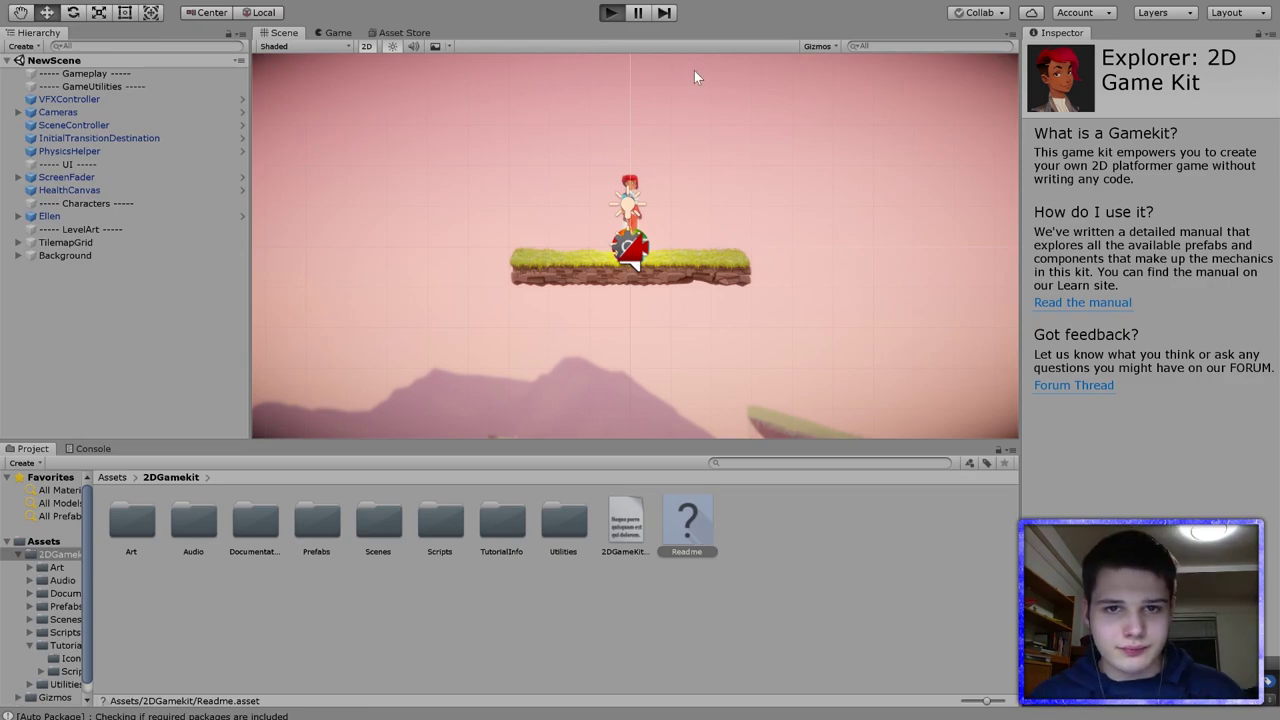
- Test NewScene in Play Mode by making Ellen jump and run off the grass platform
{"action": "key", "text": "ctrl+p"}
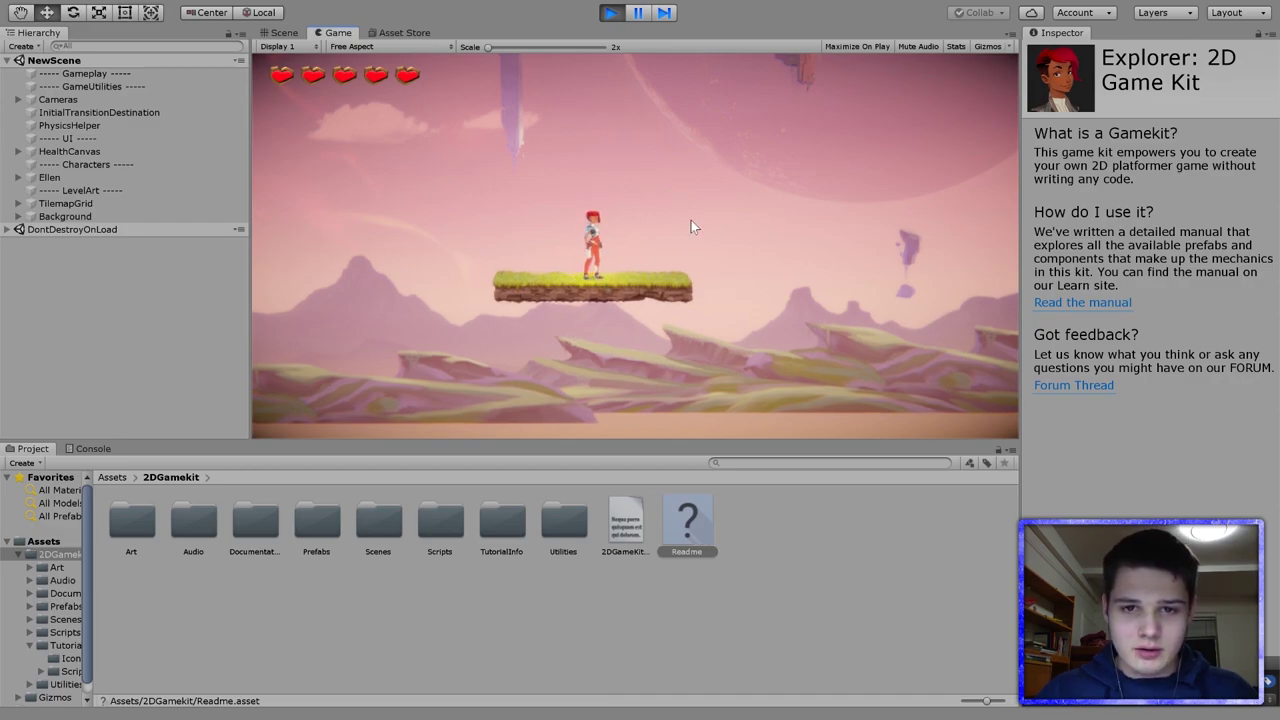
{"action": "key", "text": "space"}
{"action": "key", "text": "space"}
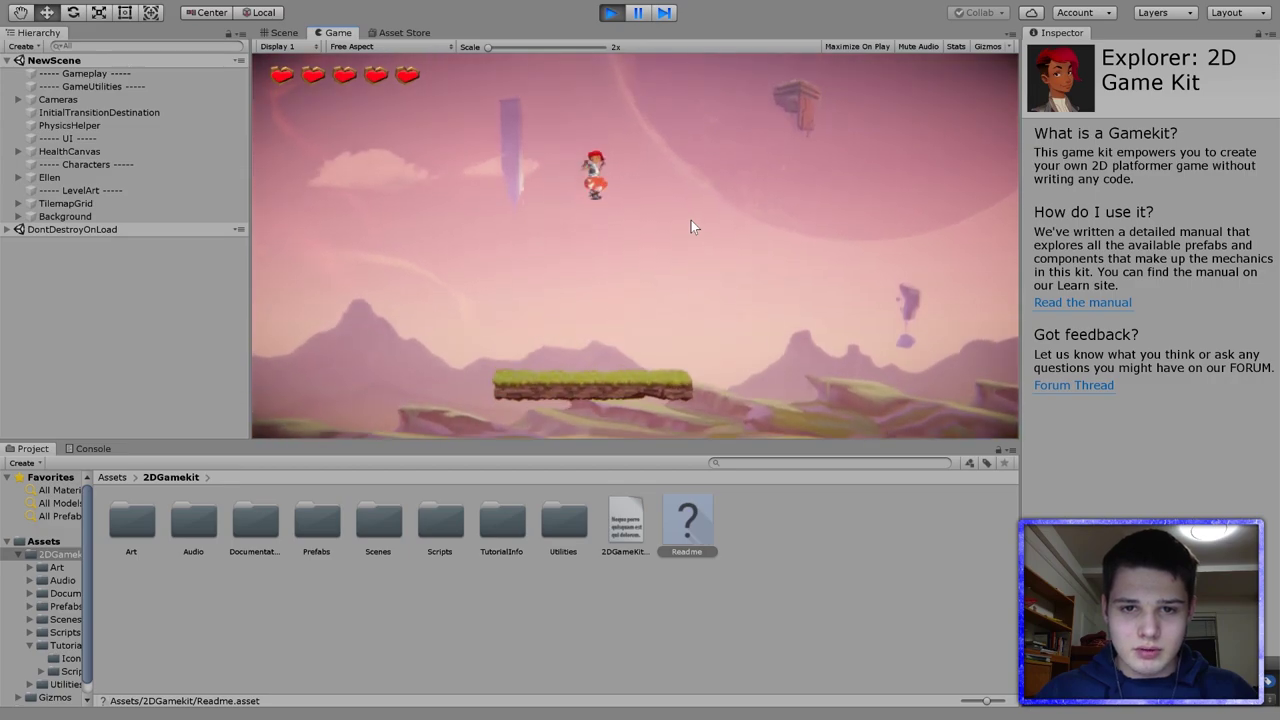
{"action": "key", "text": "Right"}
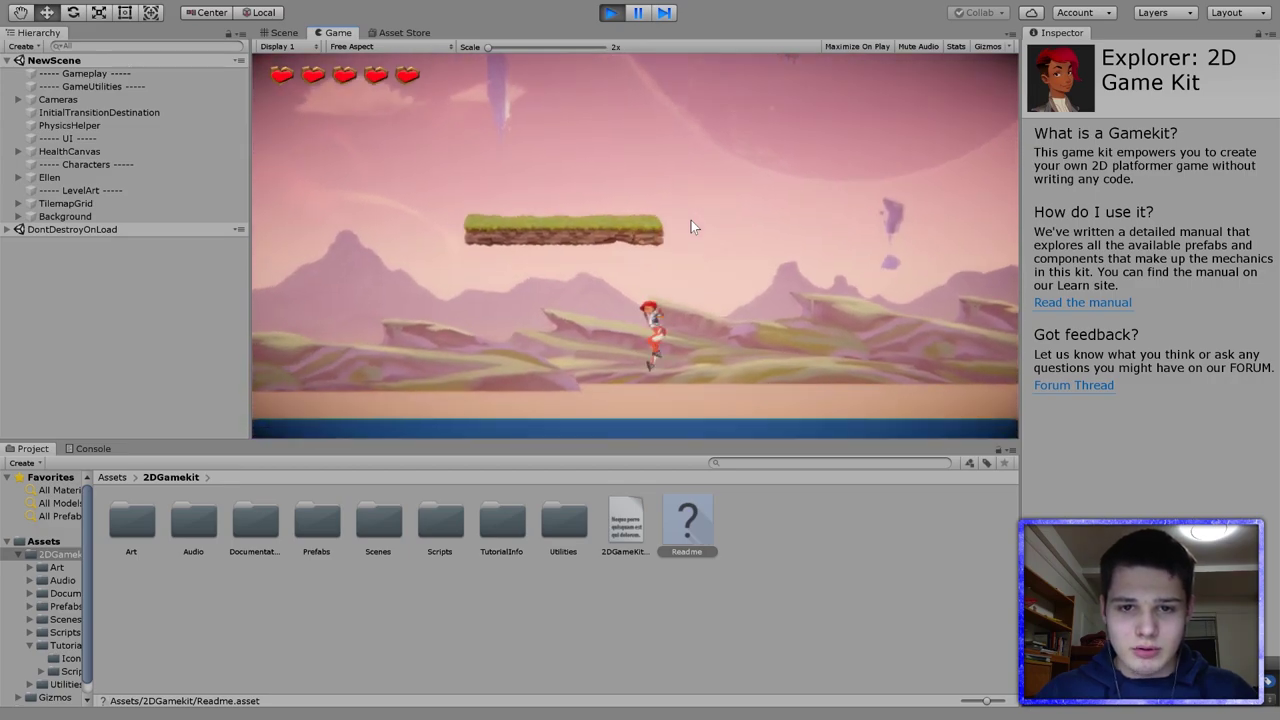
{"action": "key", "text": "Left"}
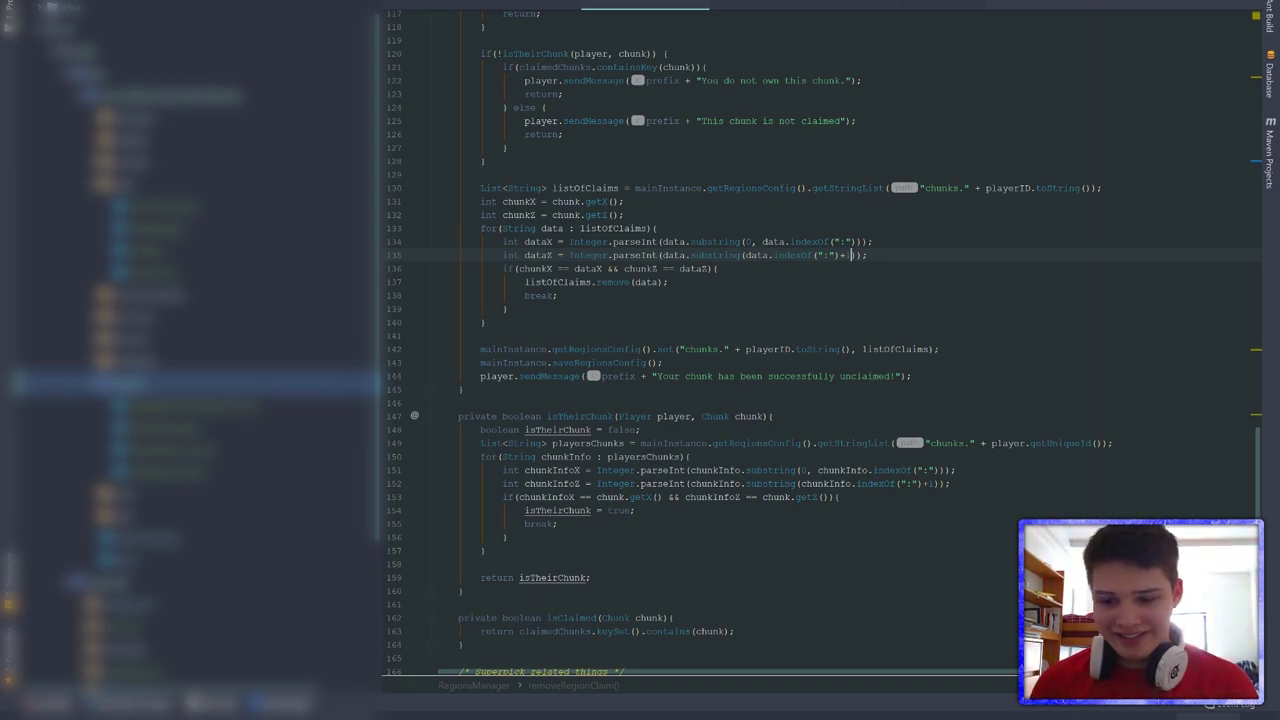
- In the Java code editor, complete the dataZ substring index in removeRegionClaim as data.indexOf(":")+1
{"action": "type", "text": "1"}
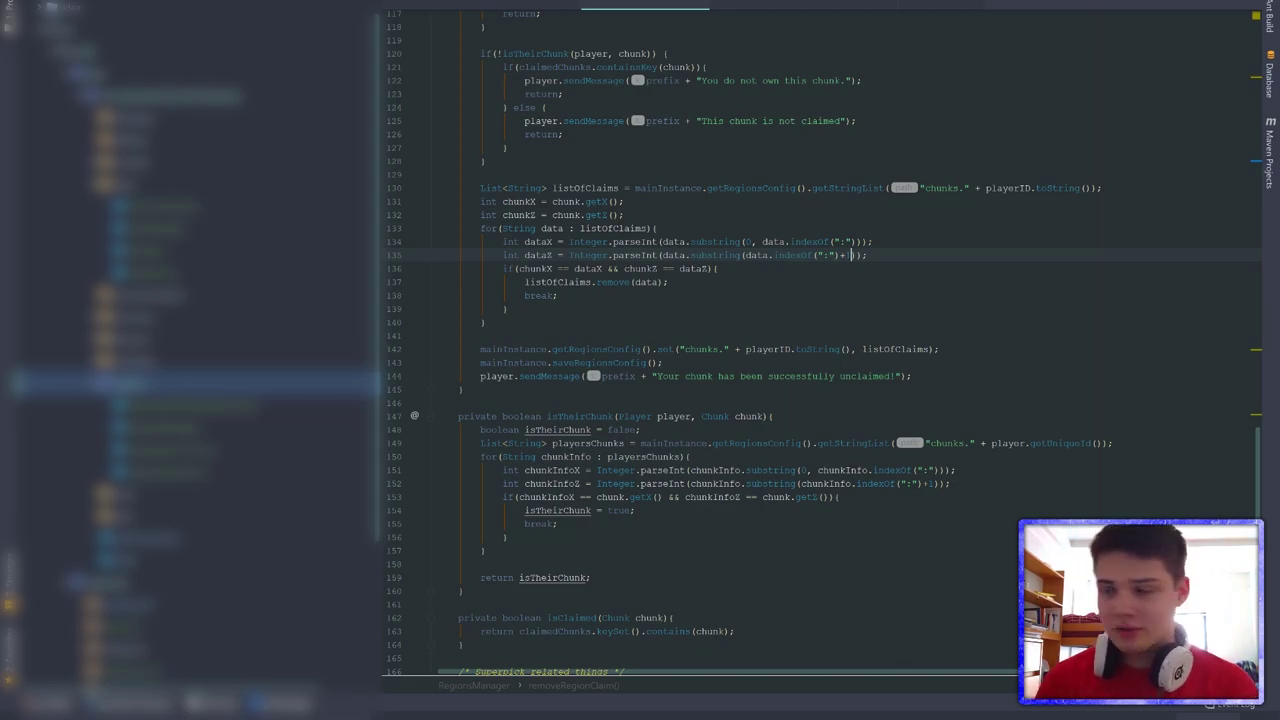
{"action": "scroll", "coordinate": [830, 340], "scroll_direction": "up", "scroll_amount": 12}
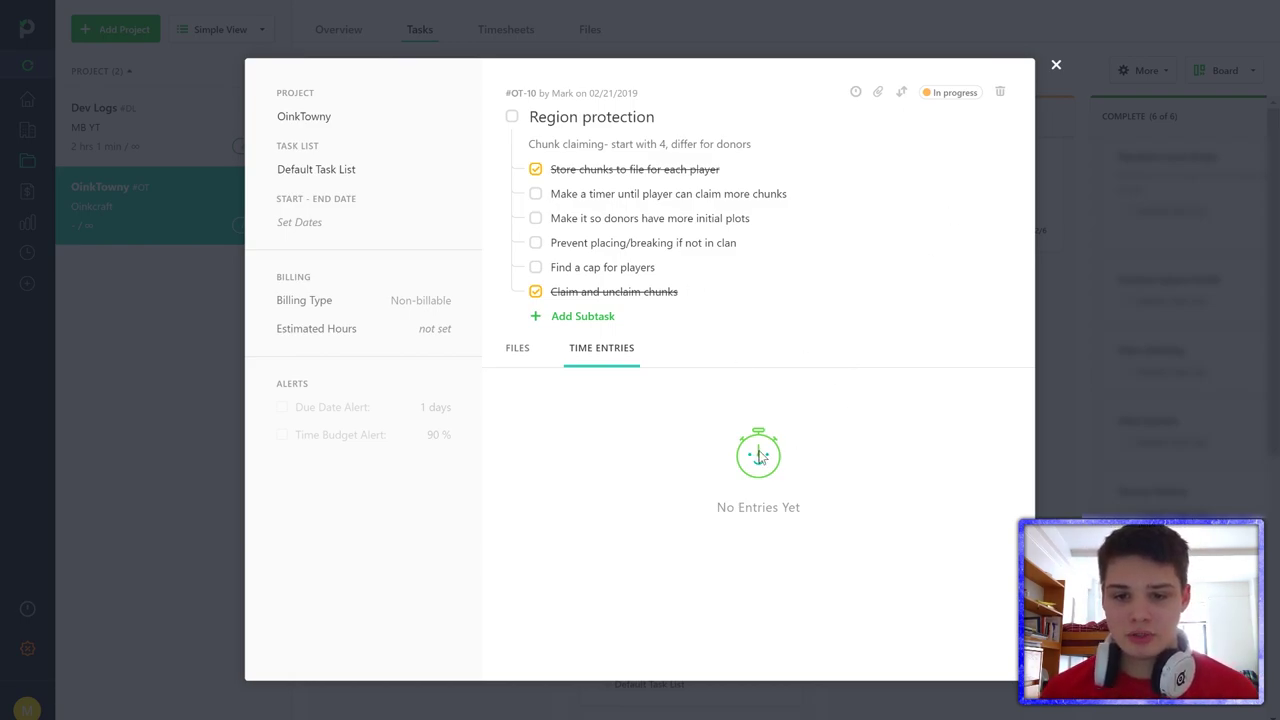
- Switch to the project tracker and start time tracking for the Region protection task of OinkTowny
{"action": "left_click", "coordinate": [856, 93]}
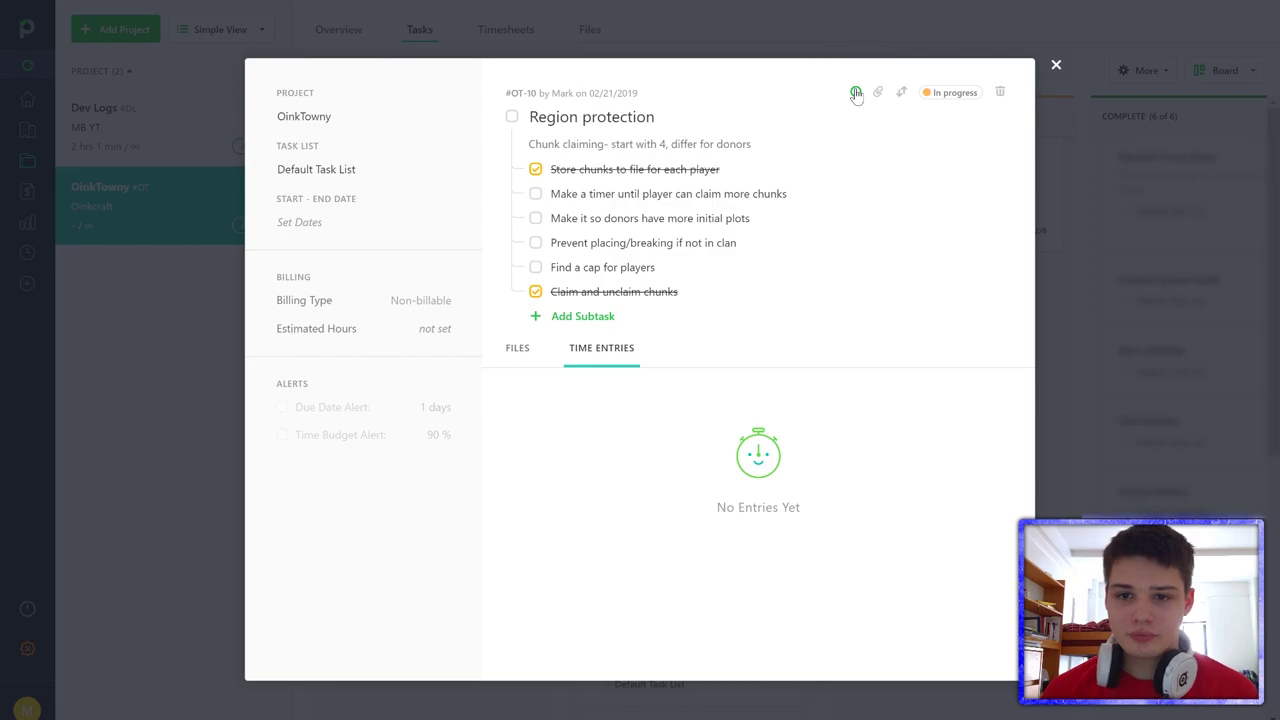
- Log a bulk time entry of 1 h on the Region protection task of OinkTowny
{"action": "left_click", "coordinate": [856, 93]}
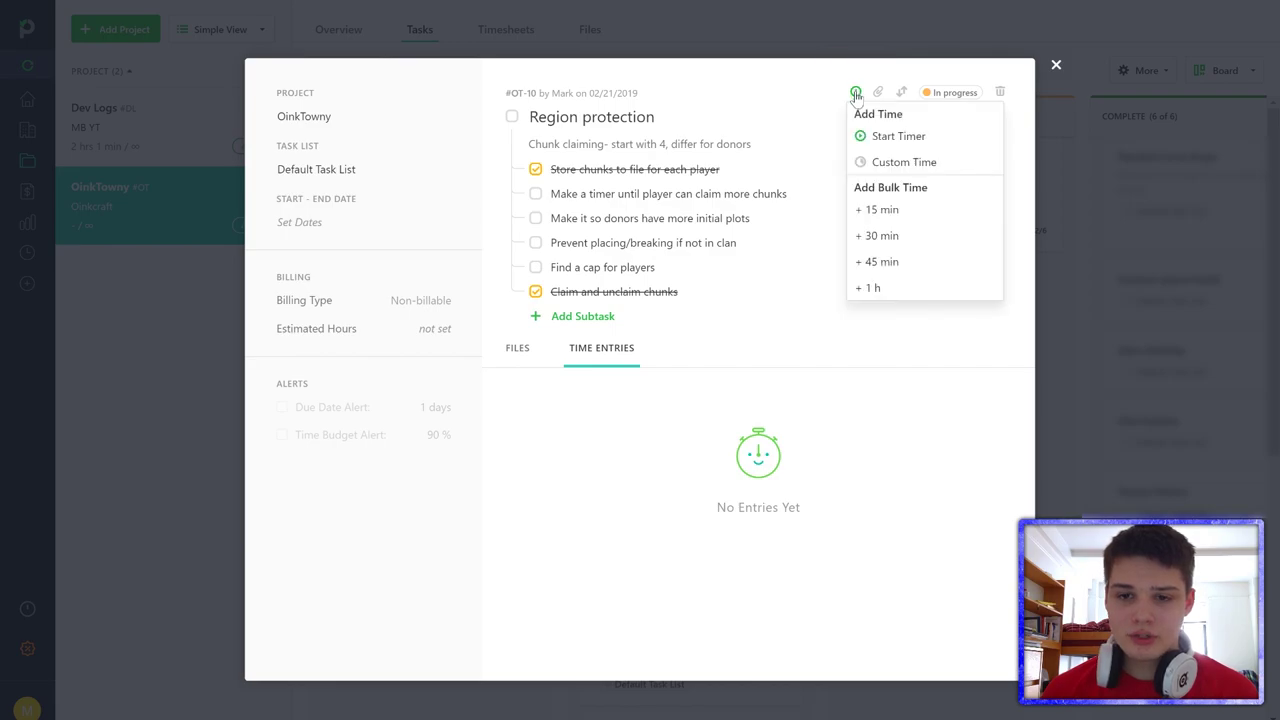
{"action": "left_click", "coordinate": [893, 289]}
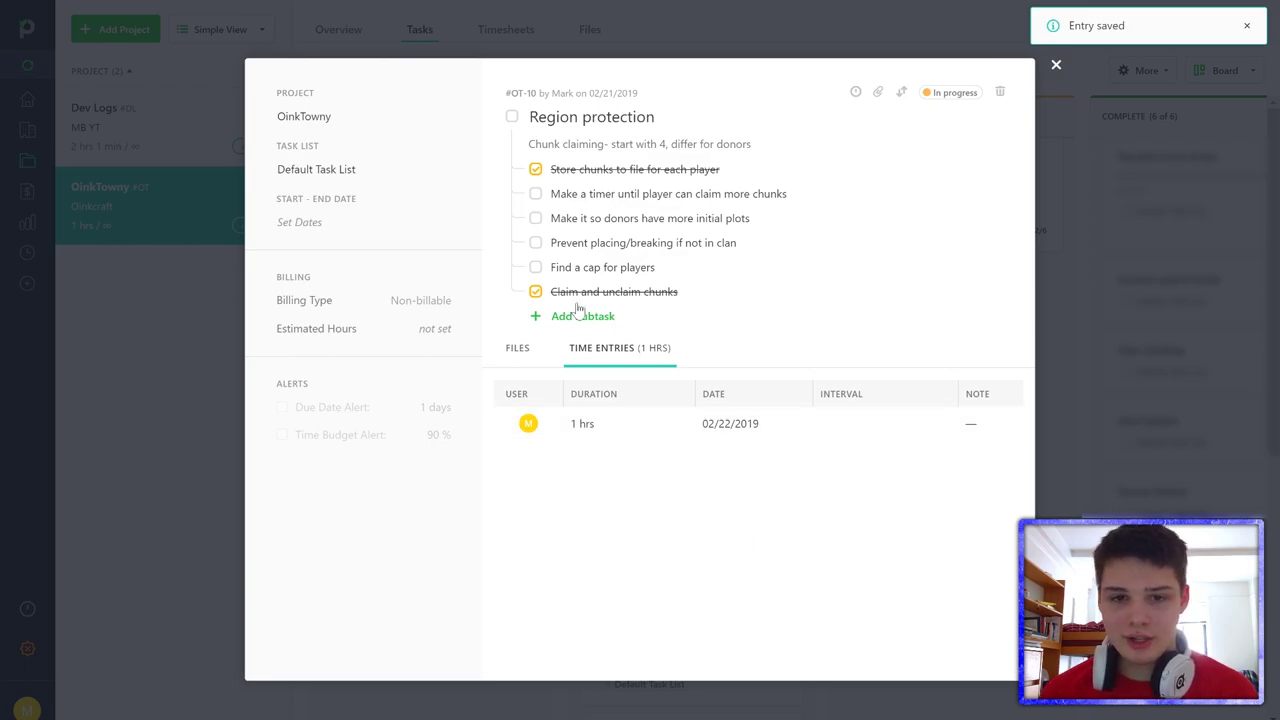
{"action": "left_click", "coordinate": [856, 92]}
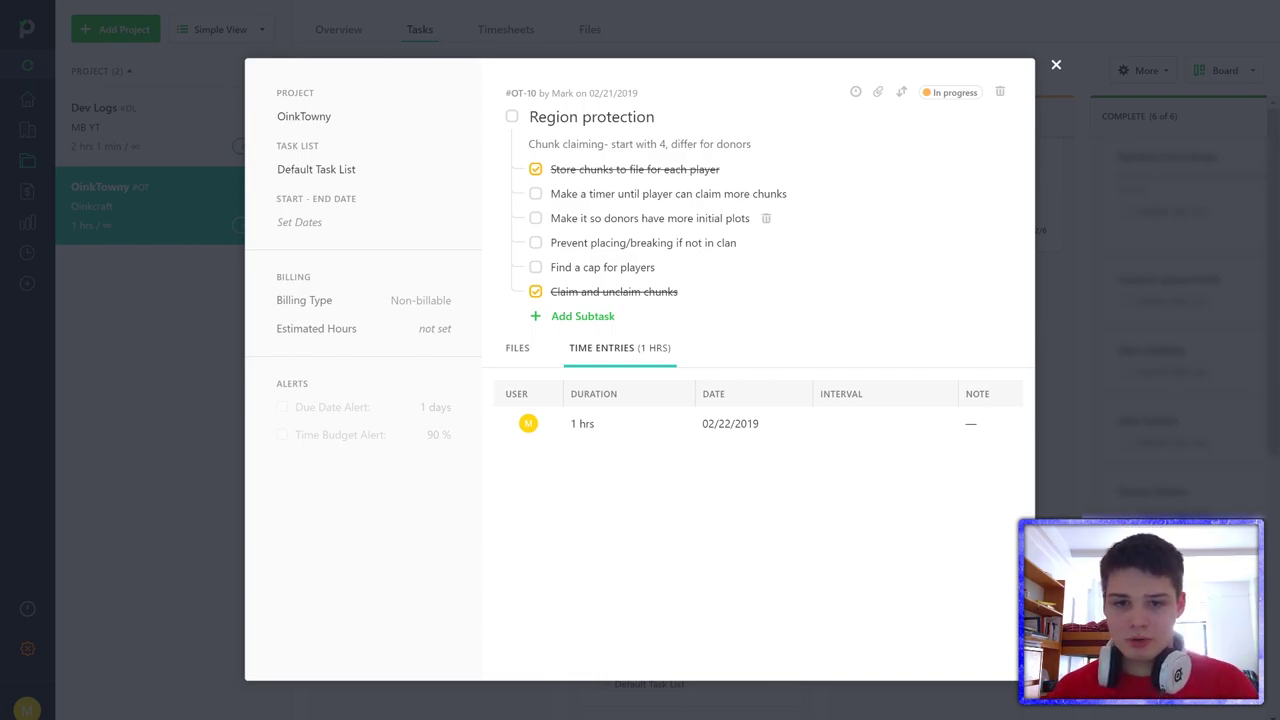
{"action": "left_click", "coordinate": [727, 218]}
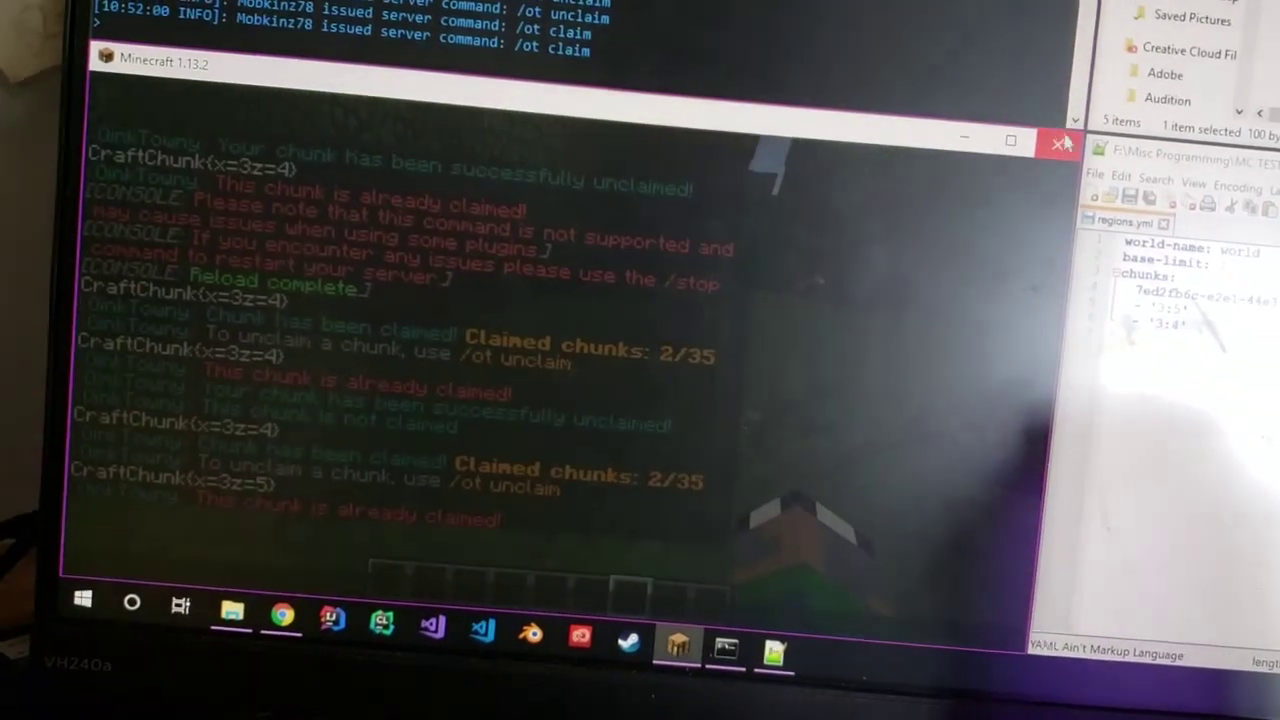
- Switch to Minecraft 1.13.2, close the game, and shut down the test server by running stop in its console
{"action": "left_click", "coordinate": [1072, 120]}
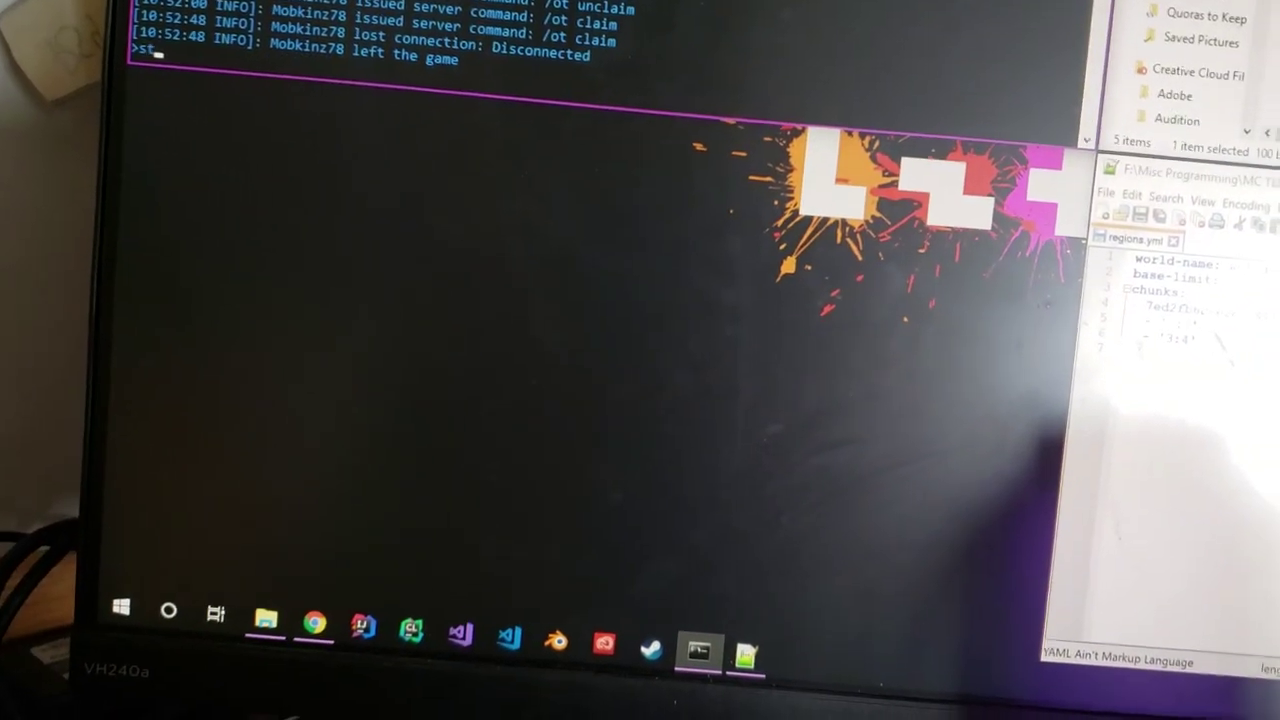
{"action": "type", "text": "stop"}
{"action": "key", "text": "Return"}
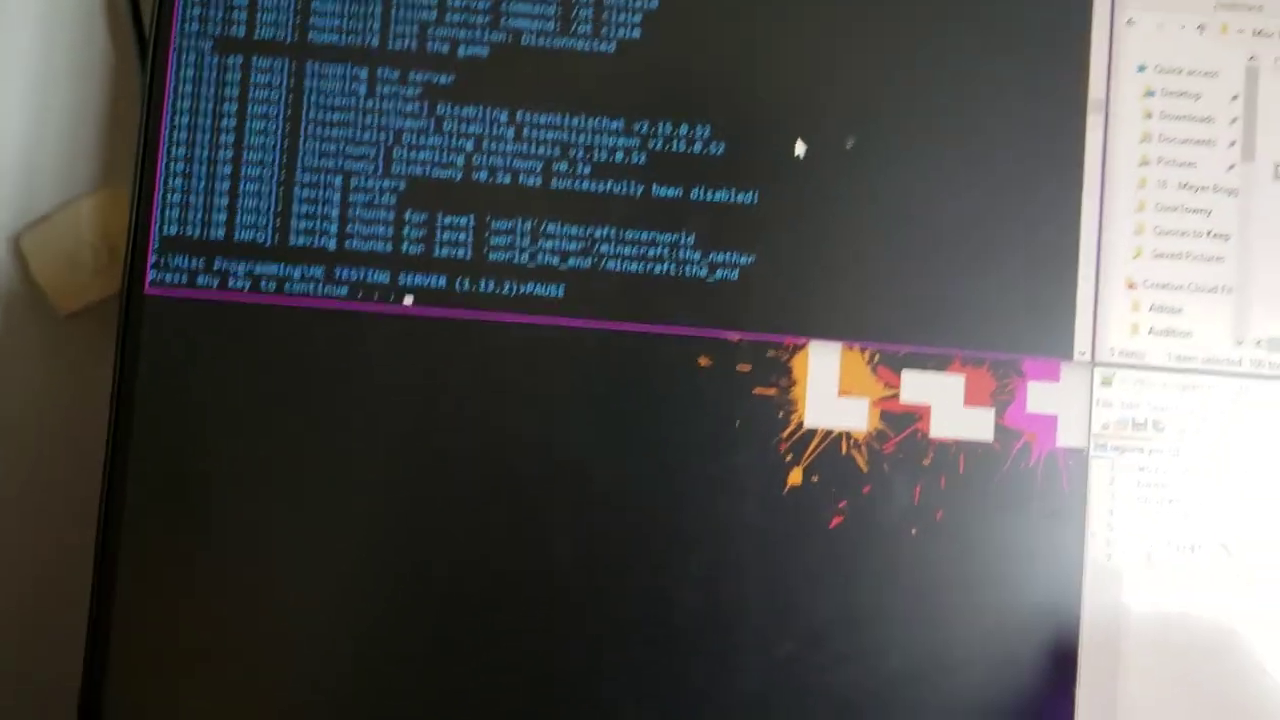